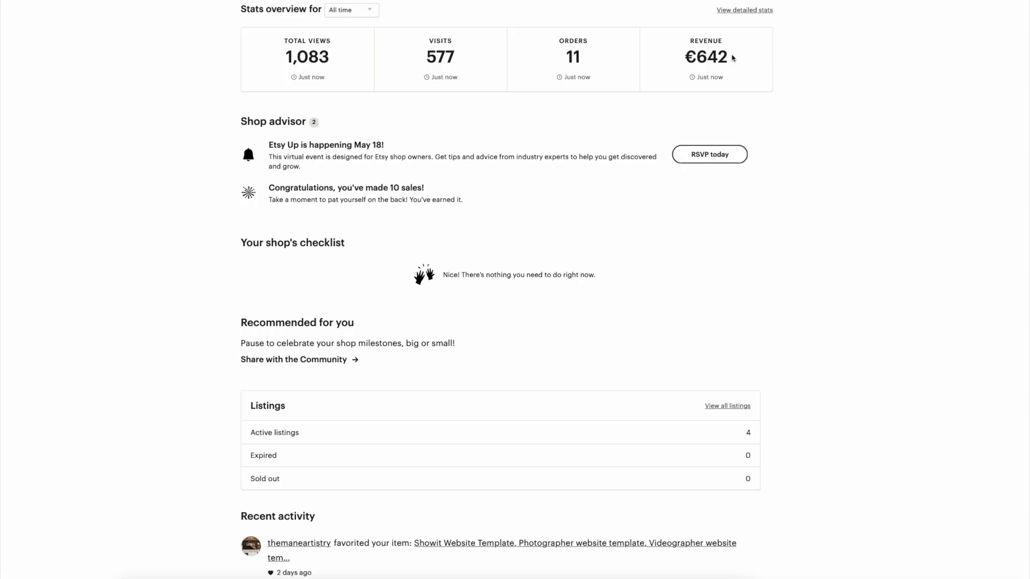
# Highlight the €642 revenue figure and move the 'Clicking with the people' text into the upper section
pyautogui.moveTo(733, 58); pyautogui.dragTo(688, 56)
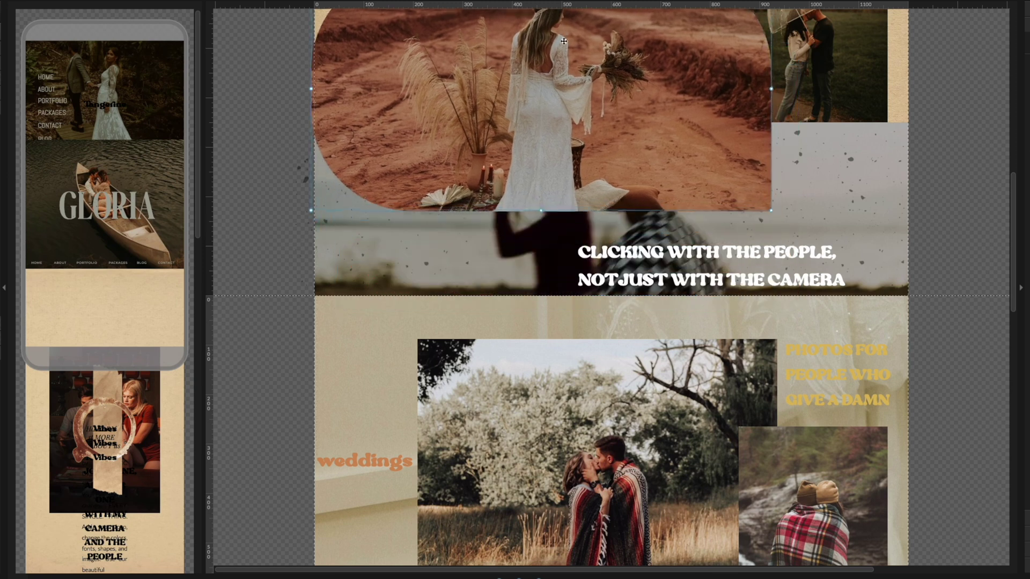
pyautogui.moveTo(640, 251); pyautogui.dragTo(443, 294)
pyautogui.moveTo(385, 327); pyautogui.dragTo(383, 249)
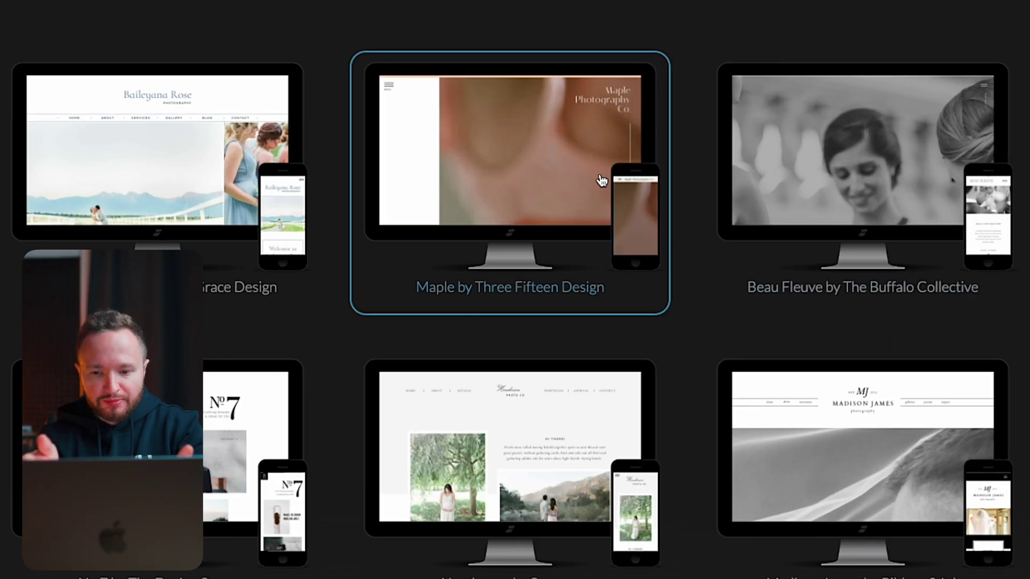
# Choose the Maple by Three Fifteen Design template from the Designs gallery
pyautogui.click(602, 181)
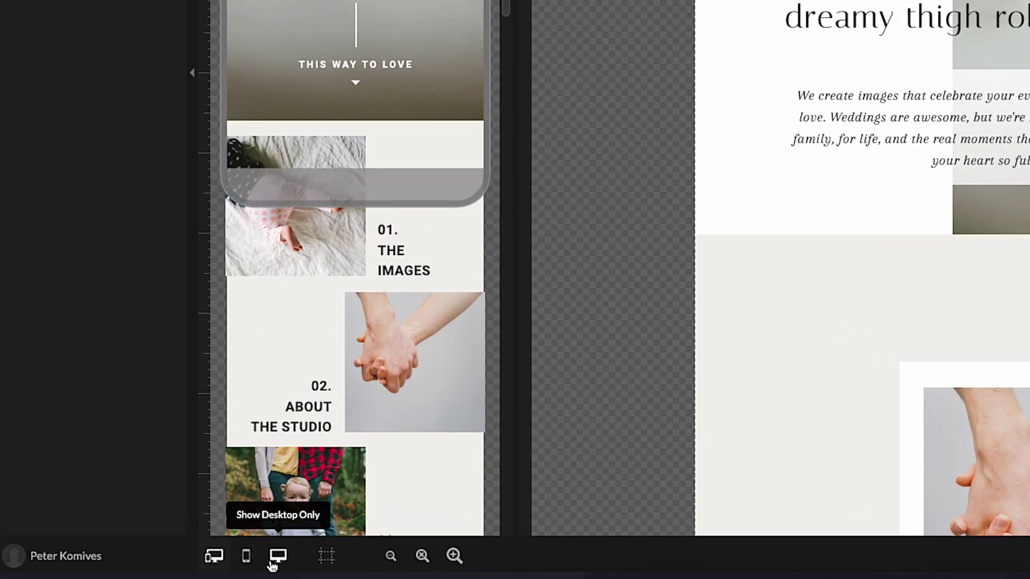
# Create the site from the Maple template and look over its desktop and mobile layouts
pyautogui.moveTo(318, 566)
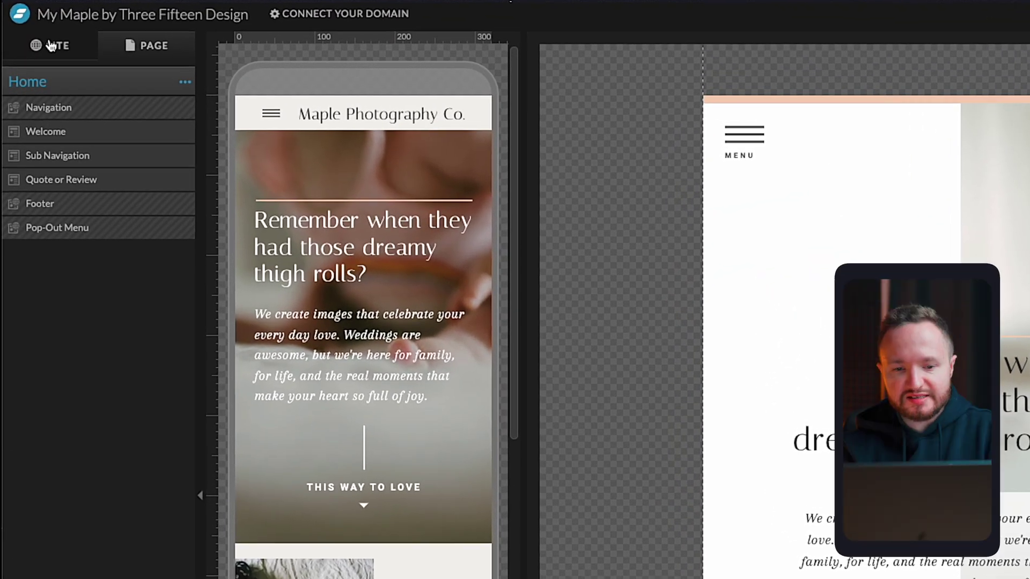
# Switch between the site-wide page list and the Home page's section list
pyautogui.click(51, 45)
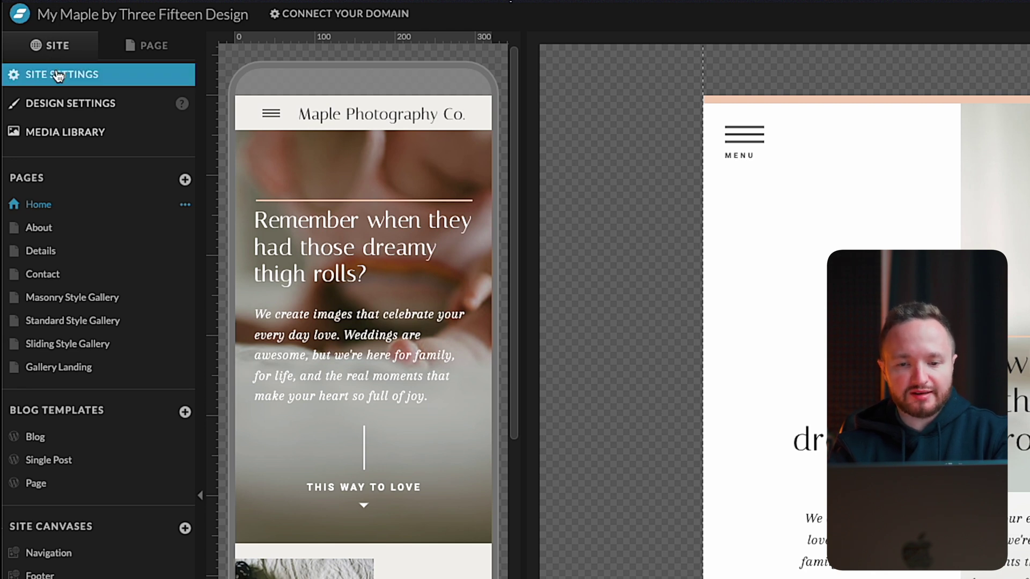
pyautogui.click(144, 52)
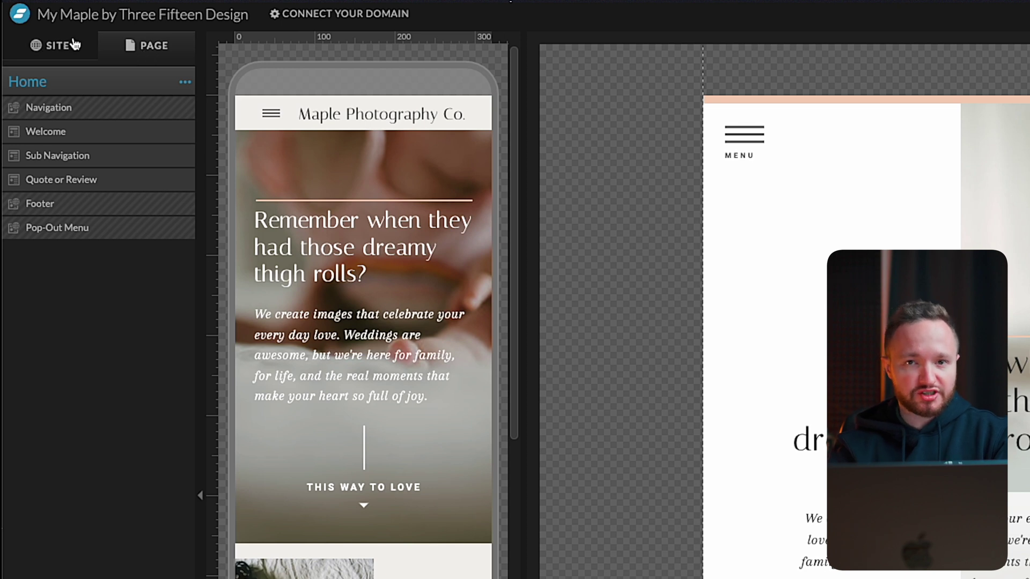
pyautogui.click(57, 49)
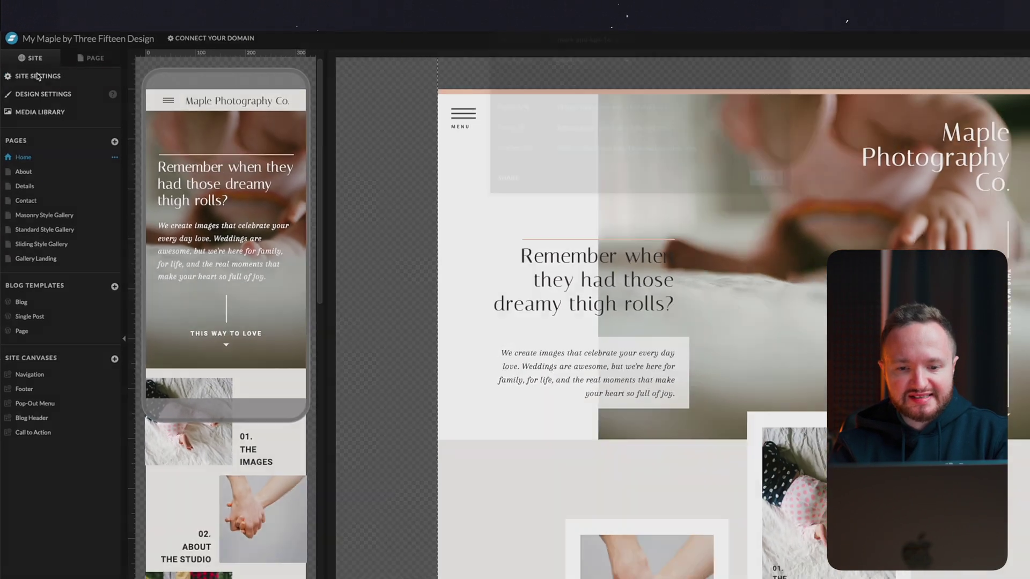
# Review the Site Info, Blog, Third Party and Social tabs of Site Settings, then bring up Design Settings
pyautogui.click(38, 77)
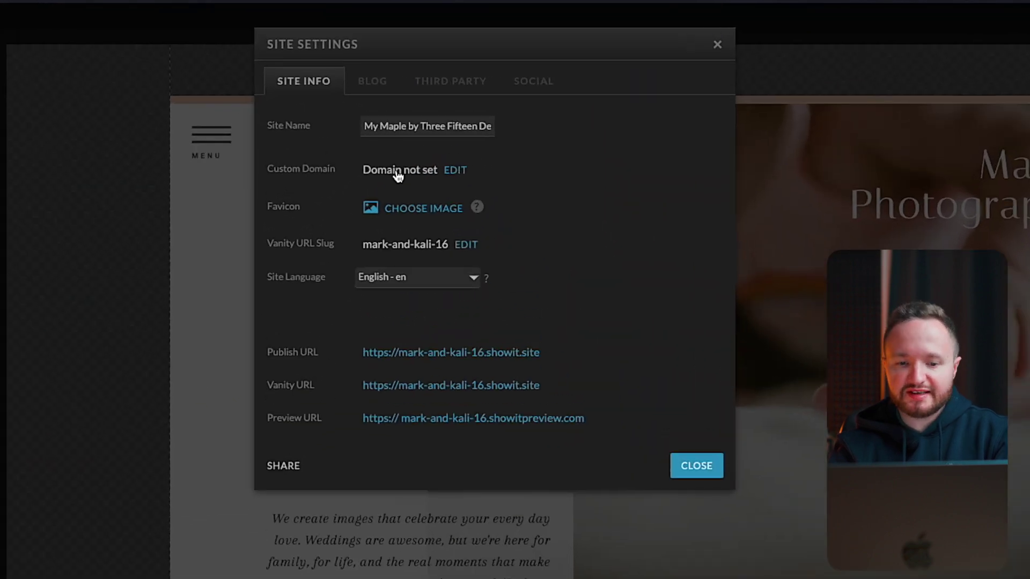
pyautogui.click(373, 91)
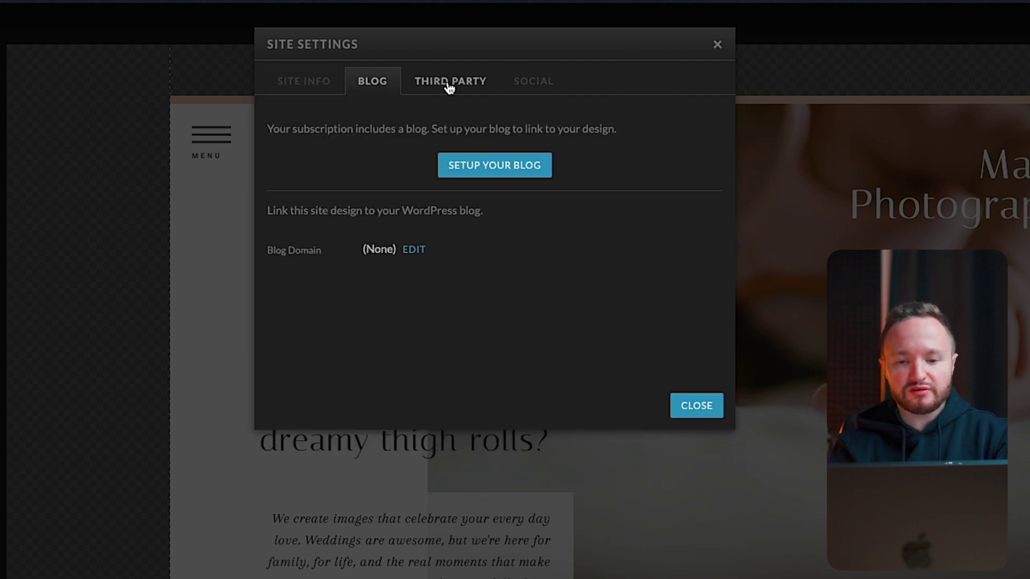
pyautogui.click(449, 87)
pyautogui.click(533, 81)
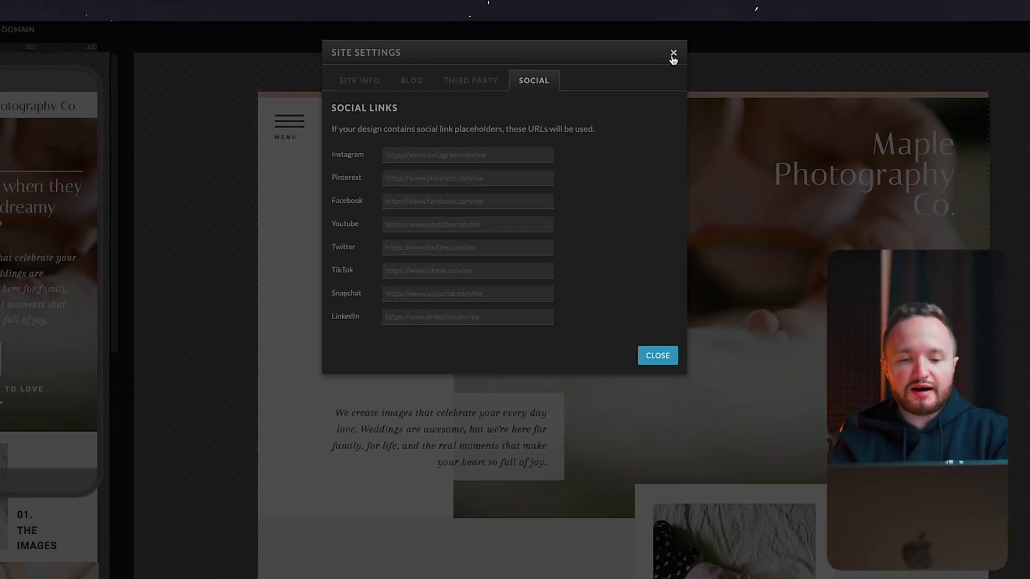
pyautogui.click(717, 44)
pyautogui.click(8, 92)
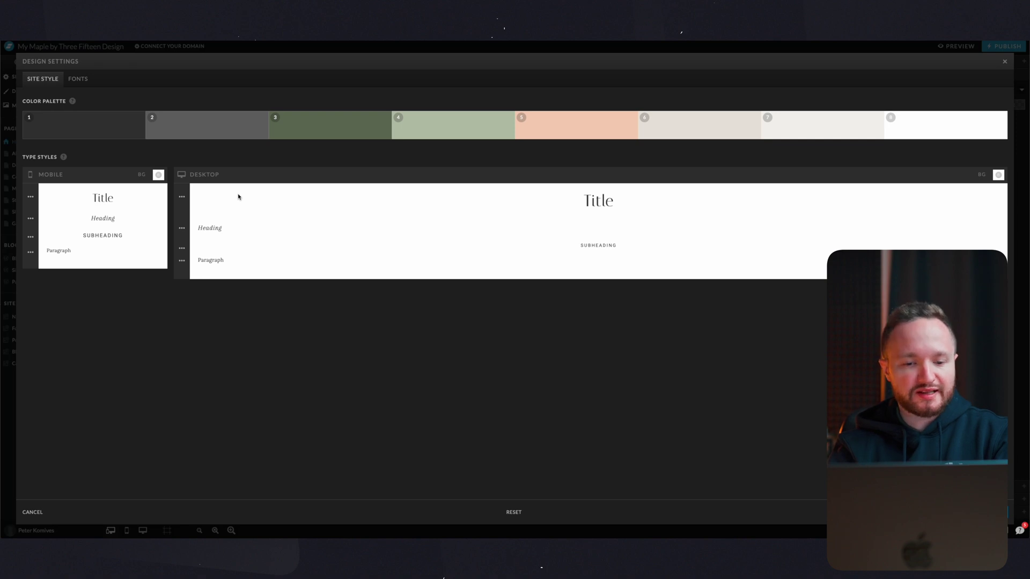
# On the FONTS tab, browse the Google font list and the uploaded custom WOFF fonts without changing either
pyautogui.click(78, 80)
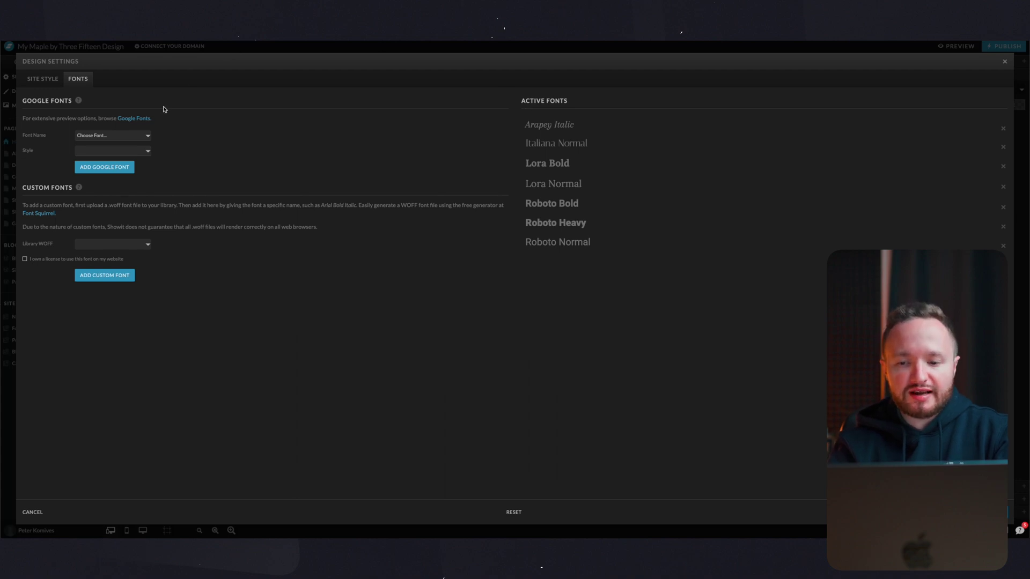
pyautogui.click(142, 137)
pyautogui.scroll(-2, 125, 236)
pyautogui.click(258, 108)
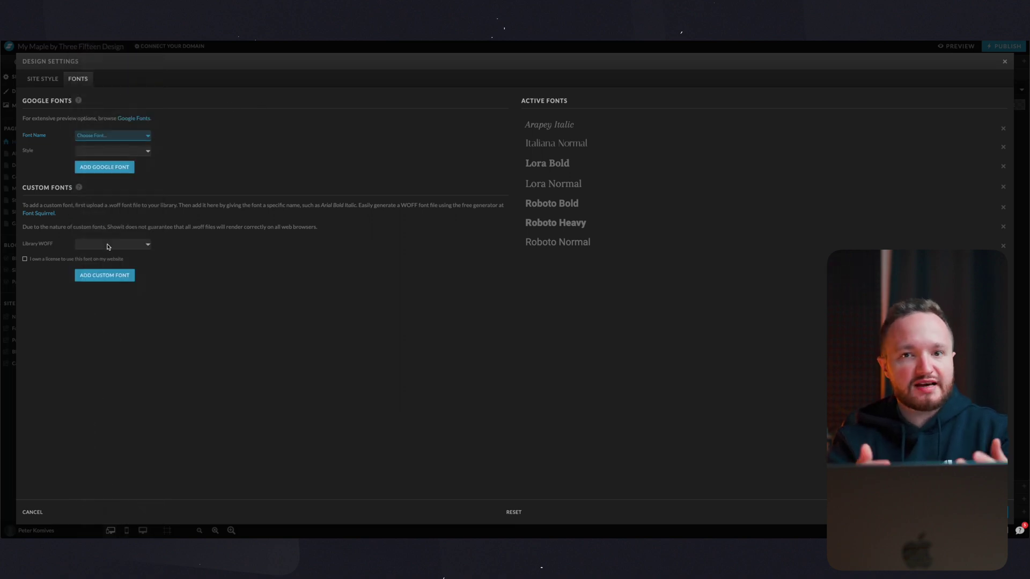
pyautogui.click(108, 246)
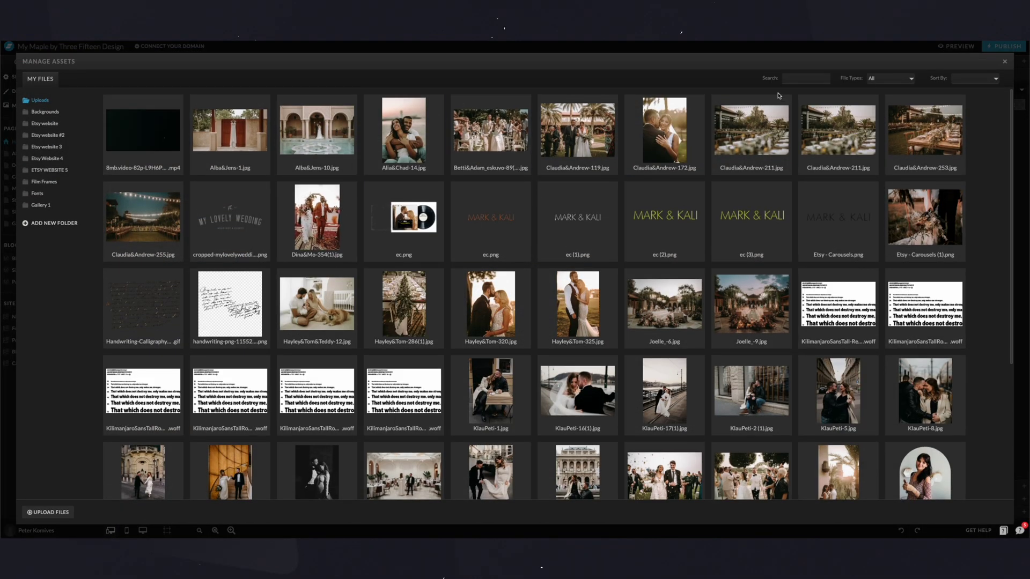
# Close the media library, check the Home page's options menu, and list the Home page's sections
pyautogui.click(1001, 60)
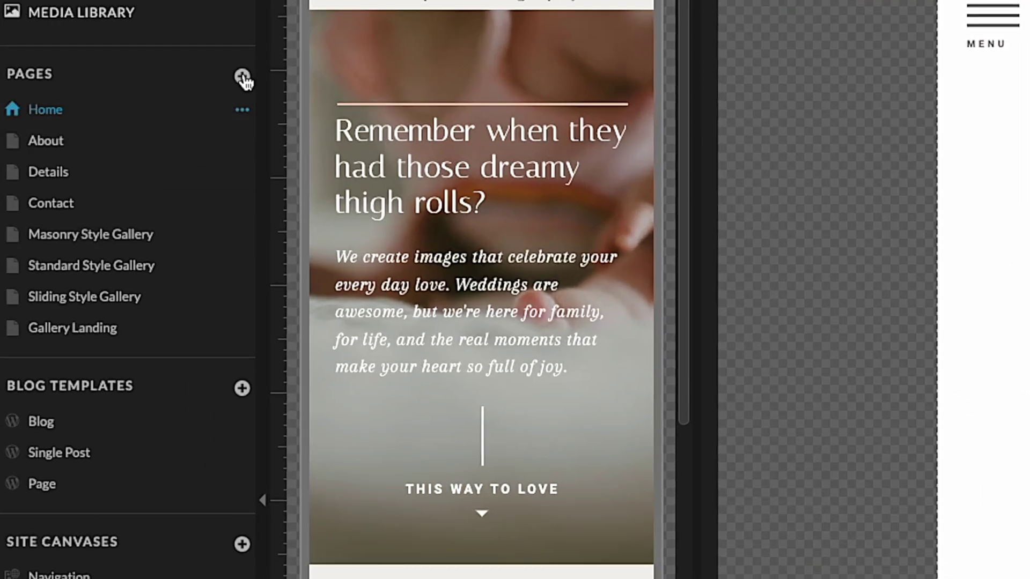
pyautogui.click(251, 111)
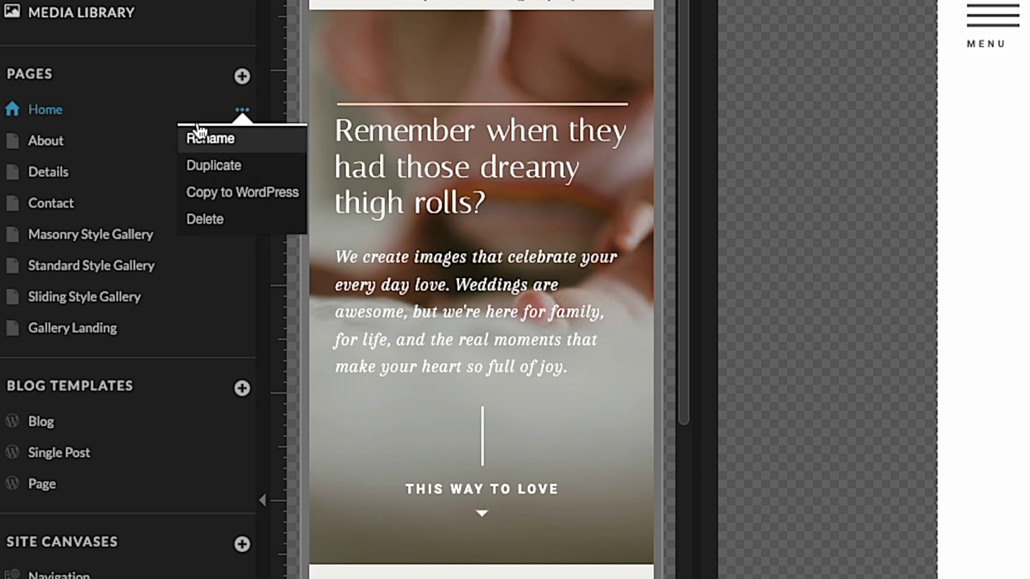
pyautogui.click(184, 61)
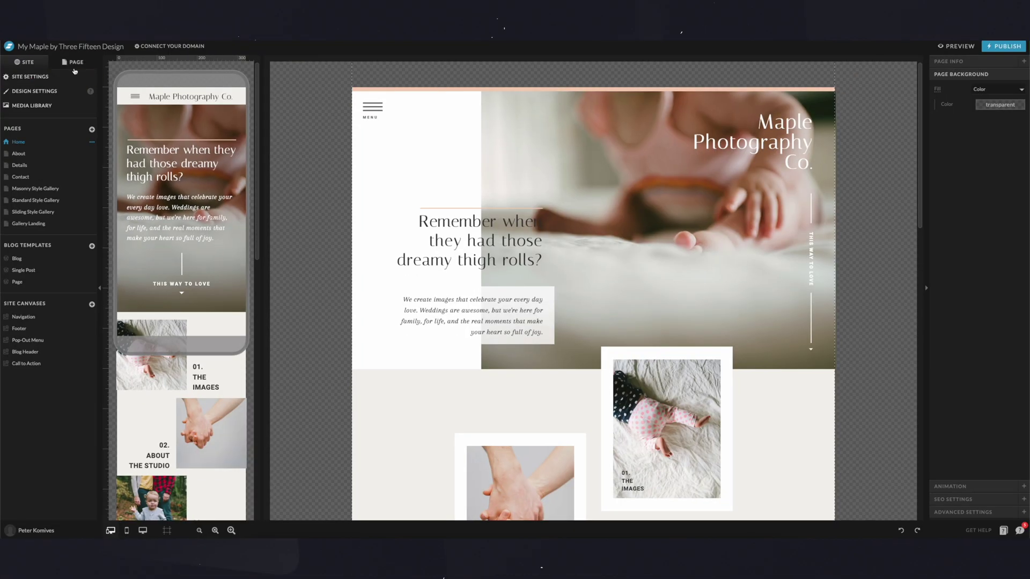
pyautogui.click(75, 63)
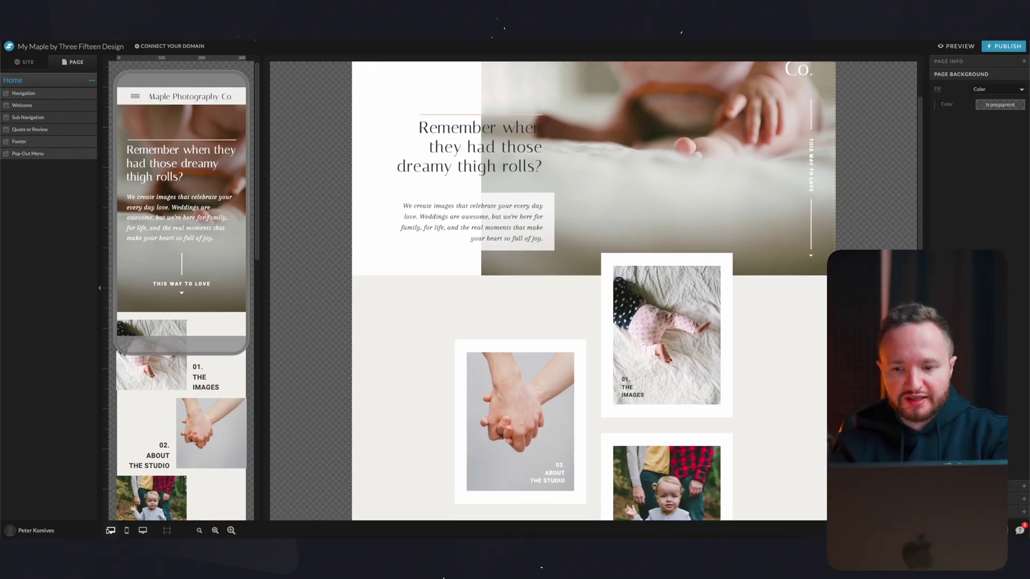
# Jump to the Sub Navigation and Welcome sections and select the large hero image
pyautogui.scroll(-2, 593, 290)
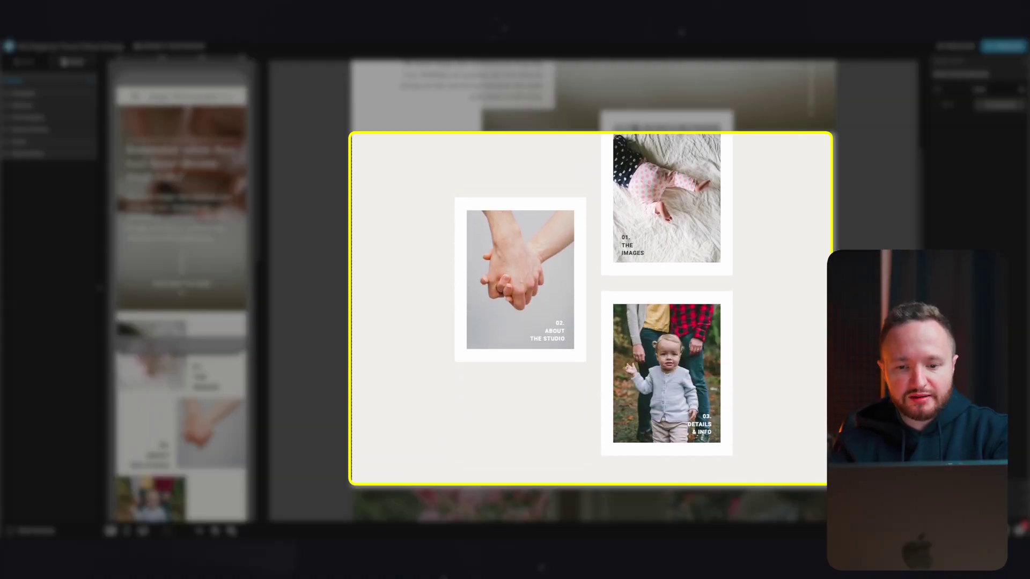
pyautogui.scroll(-8, 592, 290)
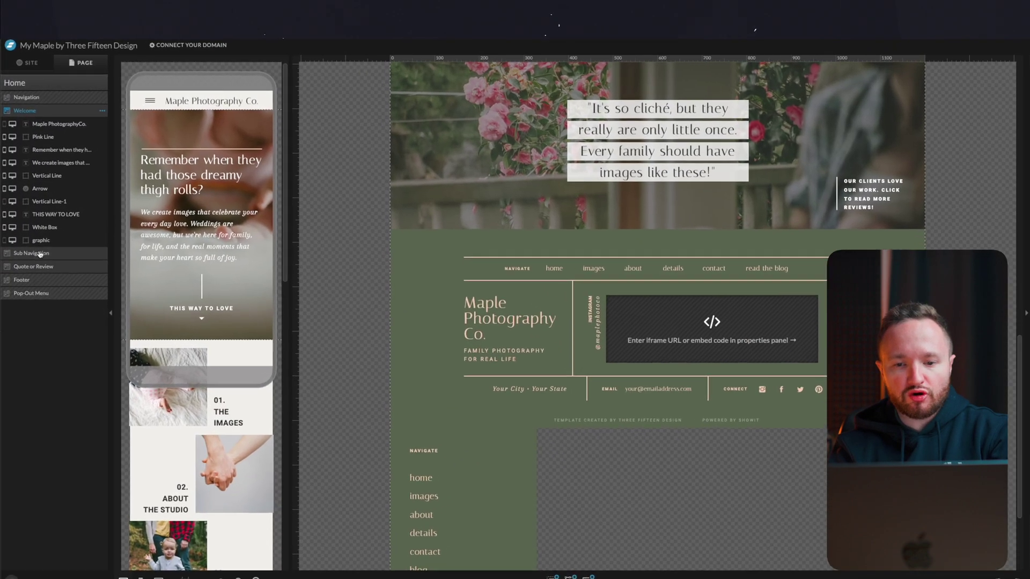
pyautogui.click(40, 254)
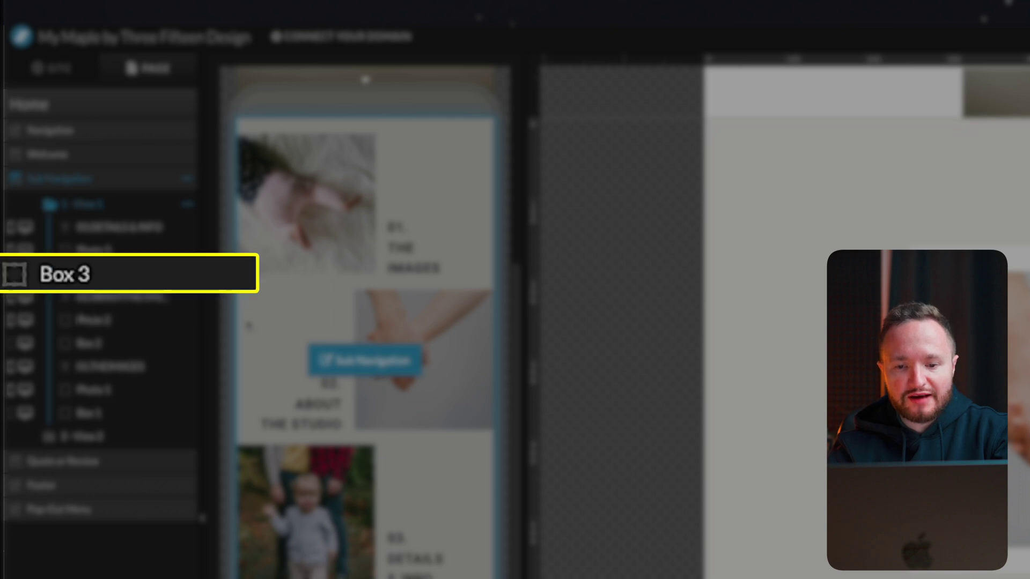
pyautogui.click(89, 156)
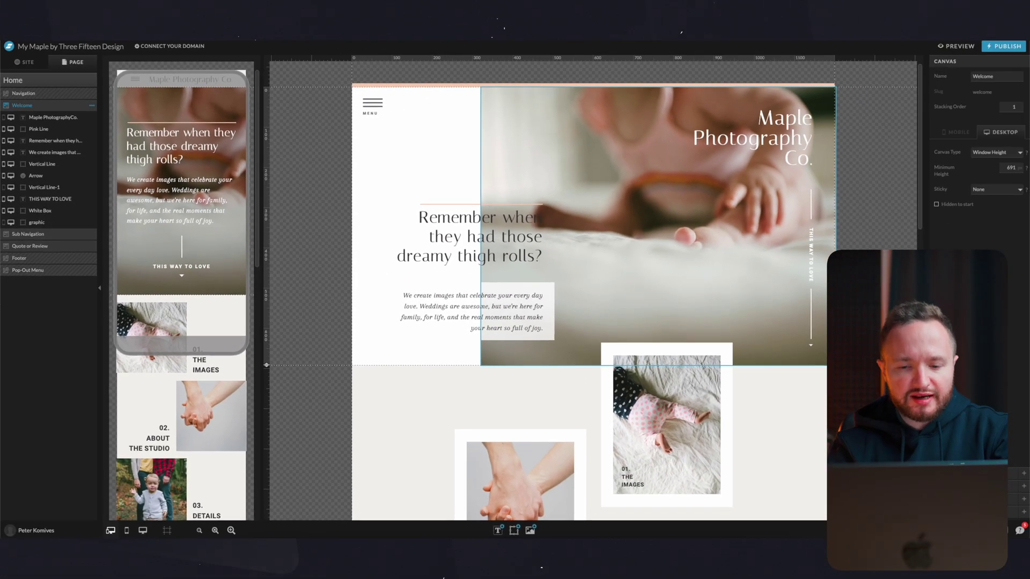
pyautogui.click(635, 176)
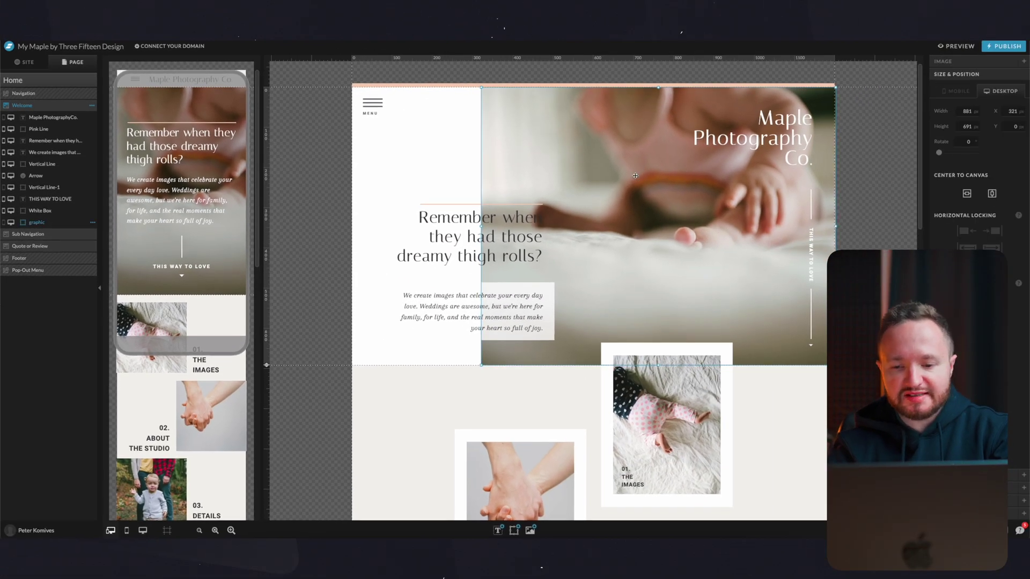
# Step through the Sub Navigation, Quote or Review and Footer sections, then reselect the Welcome canvas
pyautogui.click(422, 413)
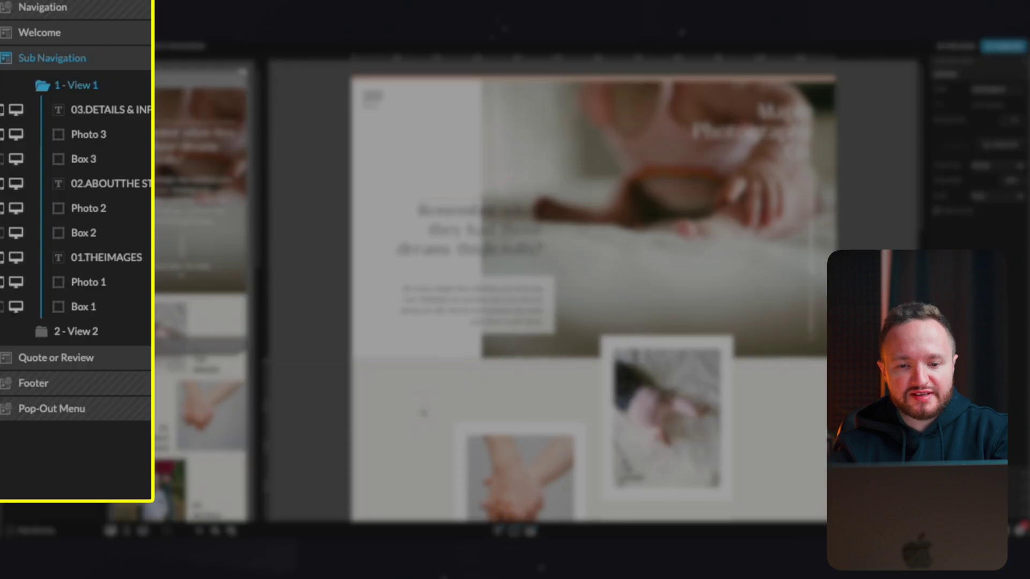
pyautogui.scroll(-6, 423, 413)
pyautogui.click(423, 413)
pyautogui.scroll(-5, 423, 412)
pyautogui.click(423, 412)
pyautogui.scroll(5, 423, 412)
pyautogui.scroll(3, 472, 134)
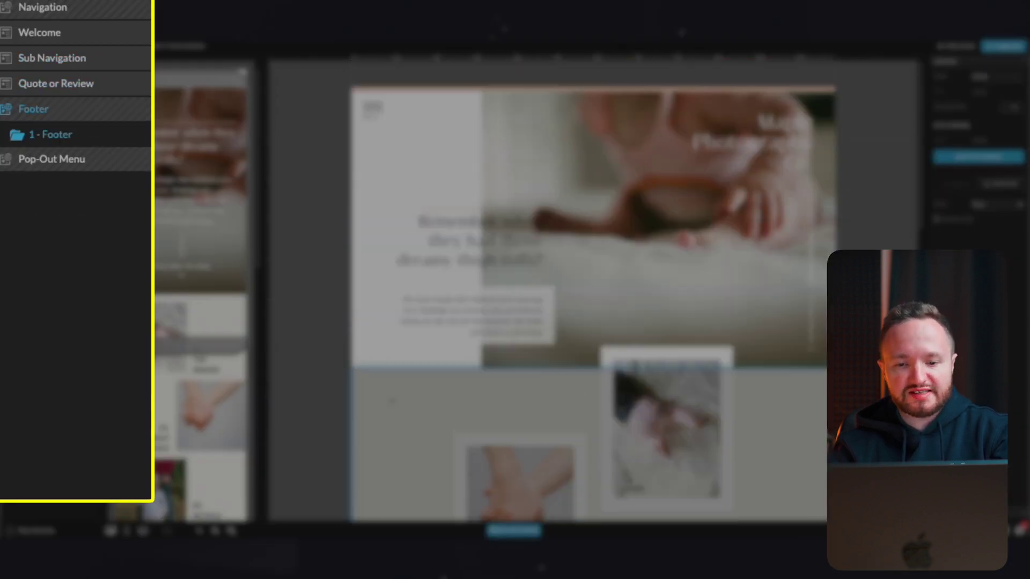
pyautogui.click(472, 134)
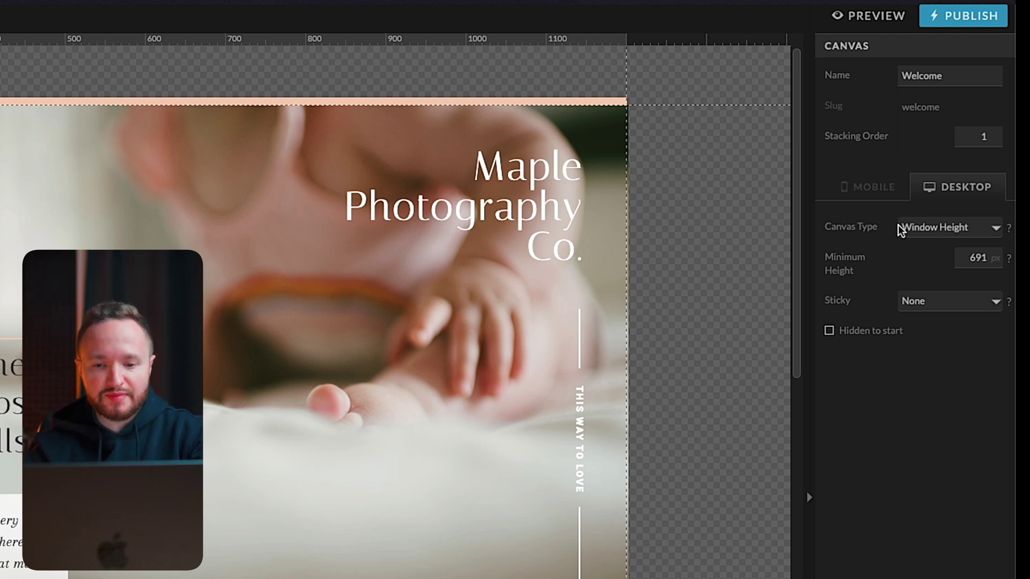
# Set the Welcome section's minimum height to 721 px and fill its background with palette colour 2
pyautogui.click(993, 258)
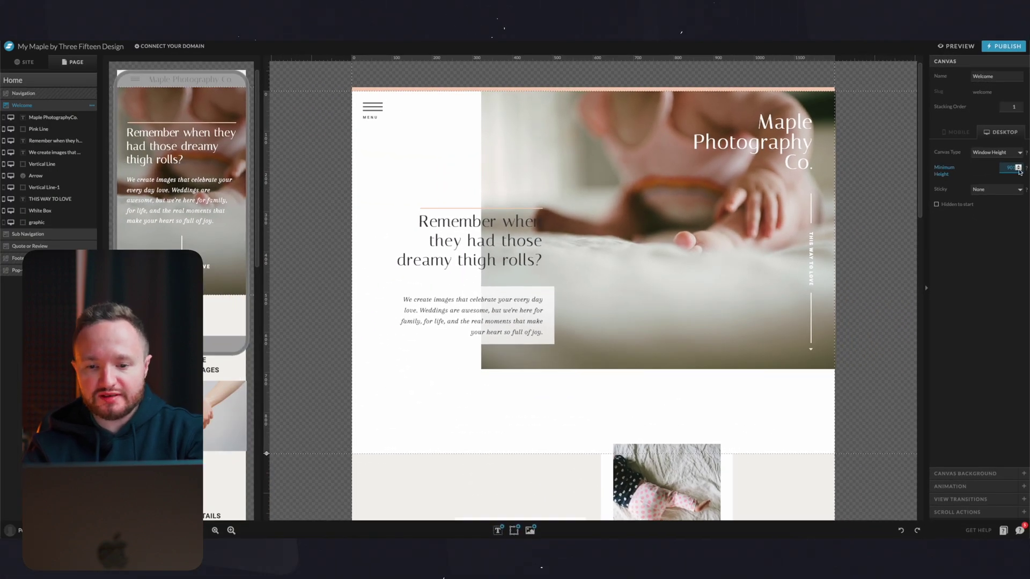
pyautogui.scroll(-18, 1018, 170)
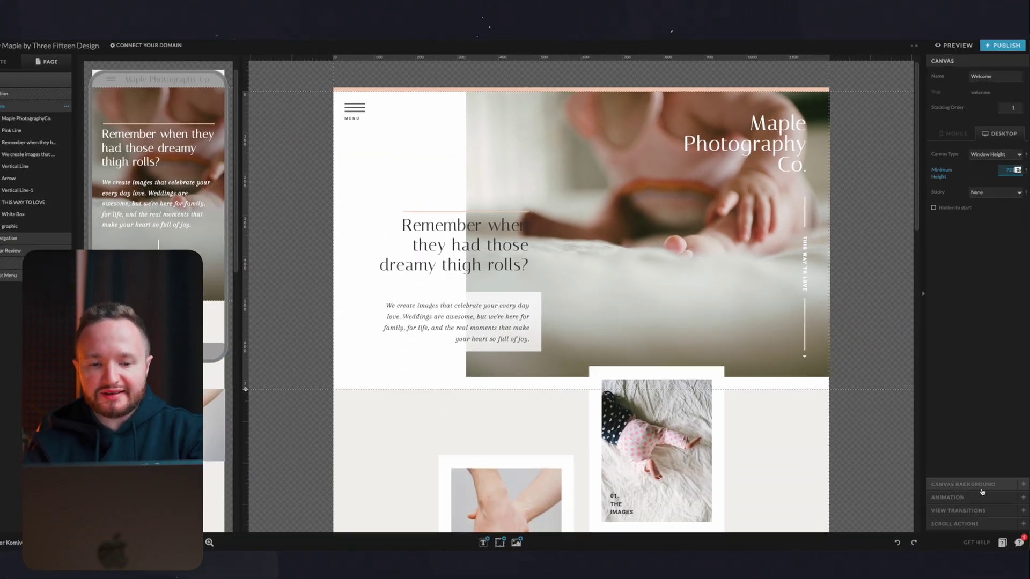
pyautogui.click(983, 492)
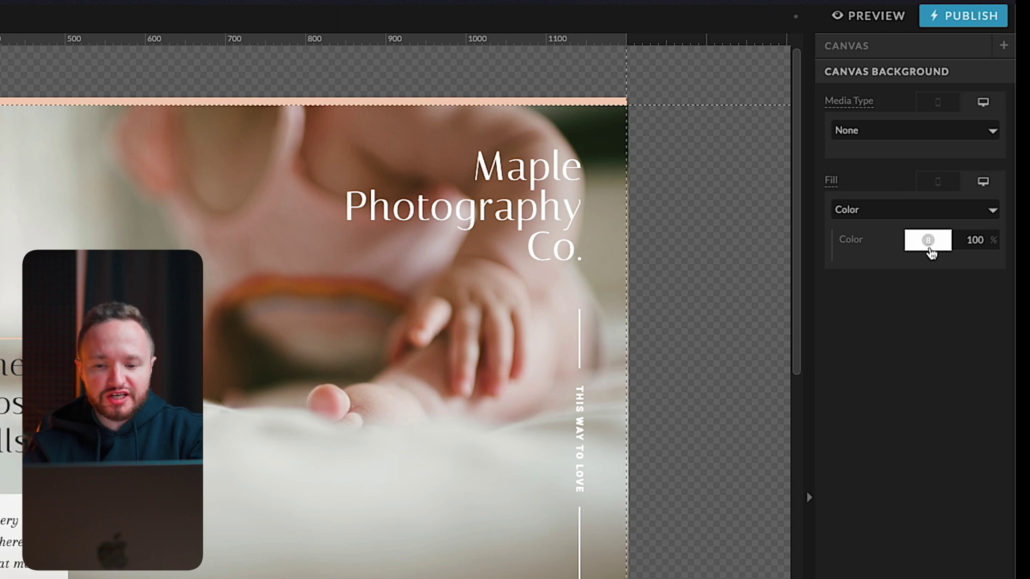
pyautogui.click(931, 253)
pyautogui.click(919, 296)
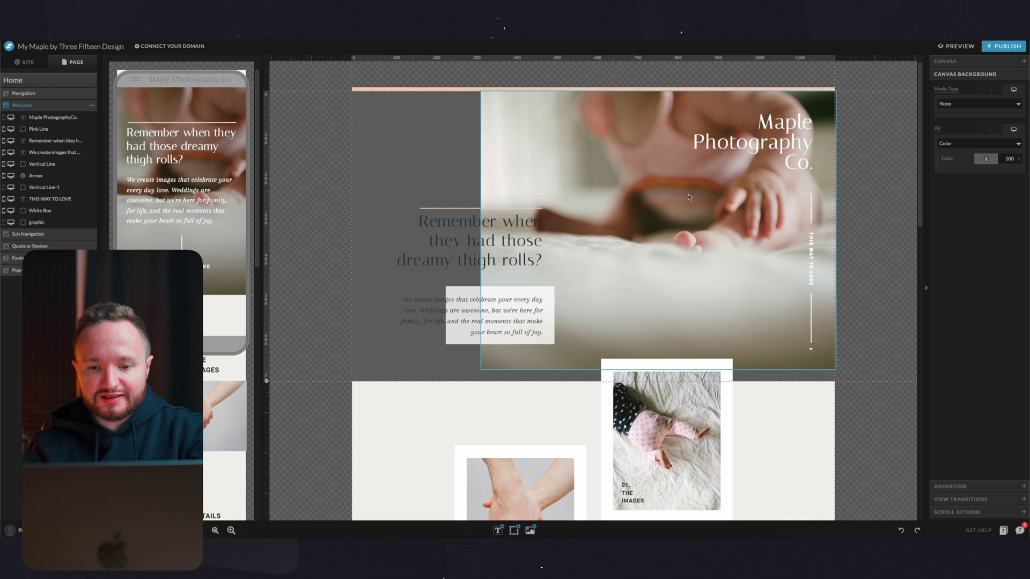
# Select the 'Remember when they had those dreamy thigh rolls?' headline and move its text block into place
pyautogui.click(490, 245)
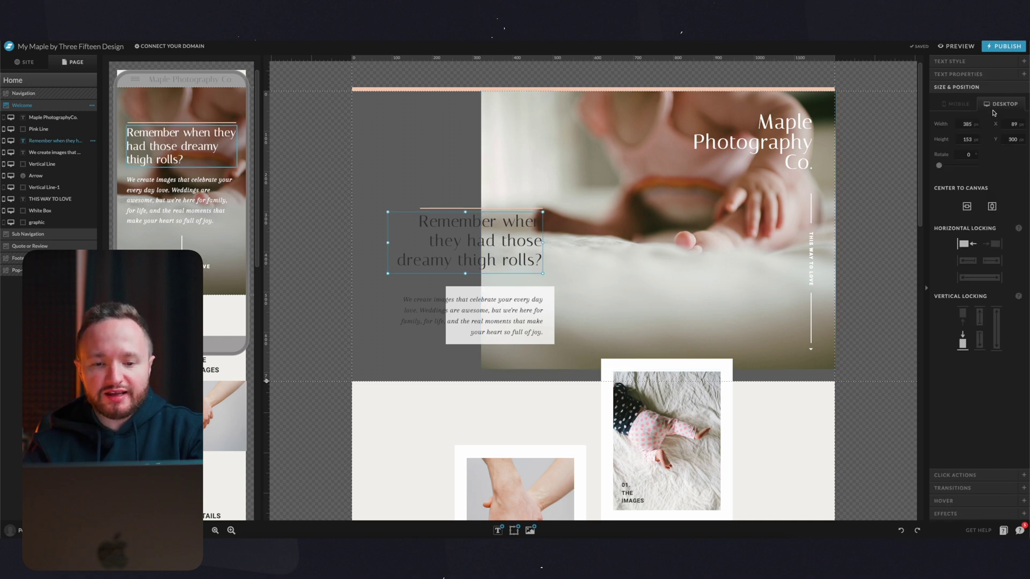
pyautogui.click(978, 61)
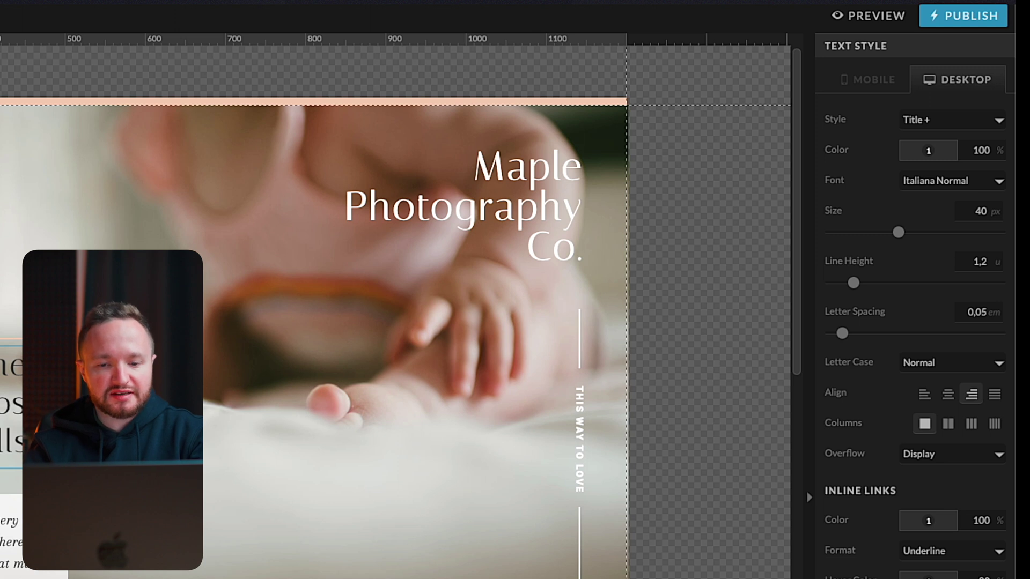
pyautogui.moveTo(1, 440)
pyautogui.mouseDown()
pyautogui.moveTo(312, 481)
pyautogui.moveTo(6, 422)
pyautogui.moveTo(0, 429)
pyautogui.mouseUp()
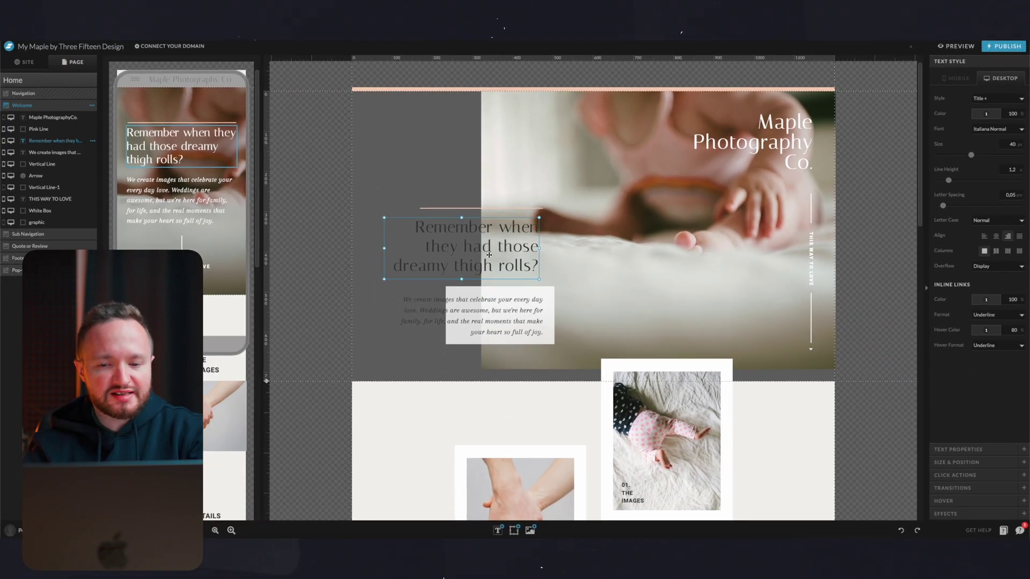
# Keep the headline's Click Actions link type set to None
pyautogui.doubleClick(522, 259)
pyautogui.click(955, 476)
pyautogui.click(1006, 138)
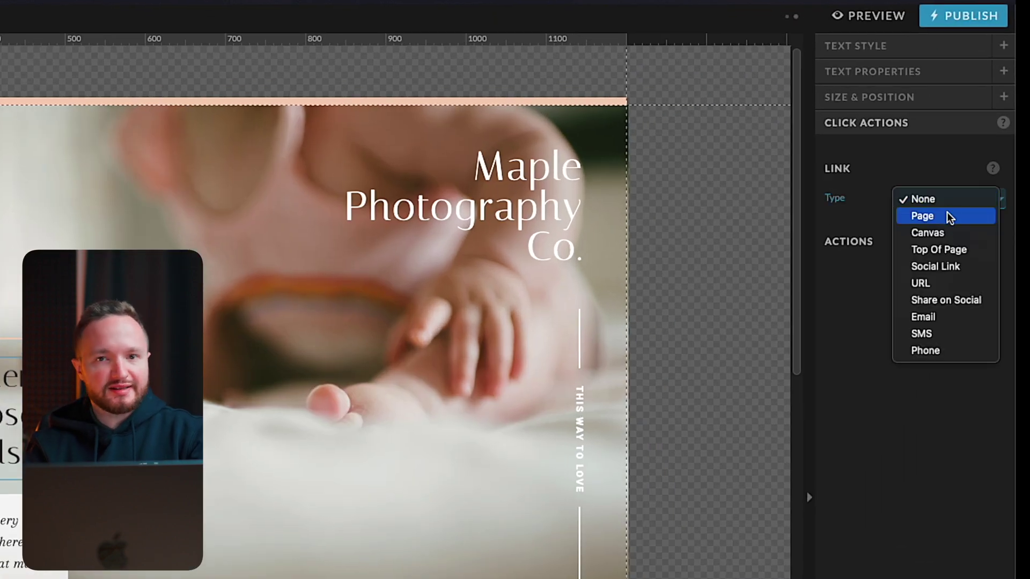
pyautogui.click(825, 348)
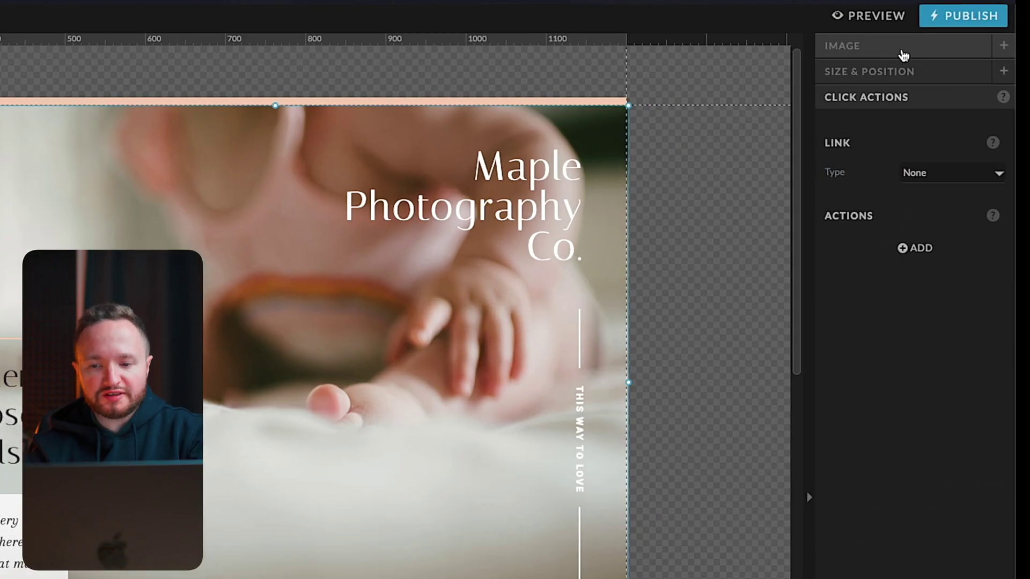
# Make the Welcome hero photo shorter while keeping the original image file
pyautogui.click(974, 63)
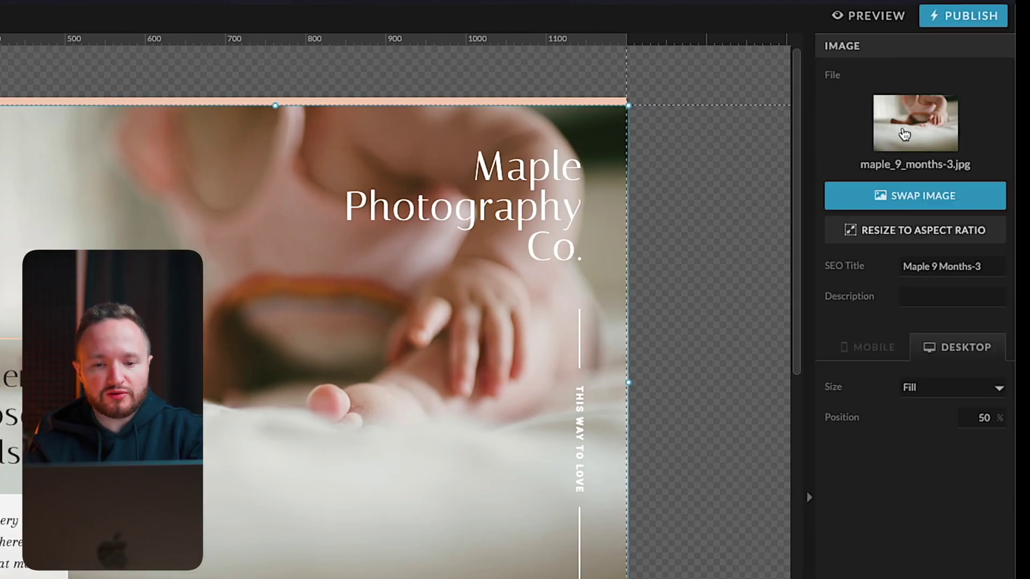
pyautogui.click(905, 134)
pyautogui.click(962, 42)
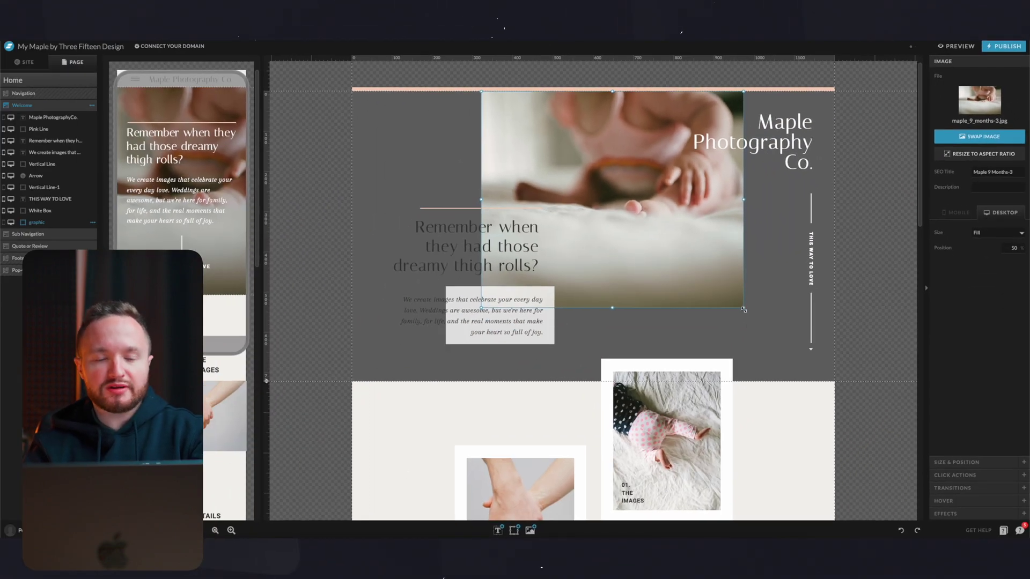
pyautogui.moveTo(743, 309); pyautogui.dragTo(826, 358)
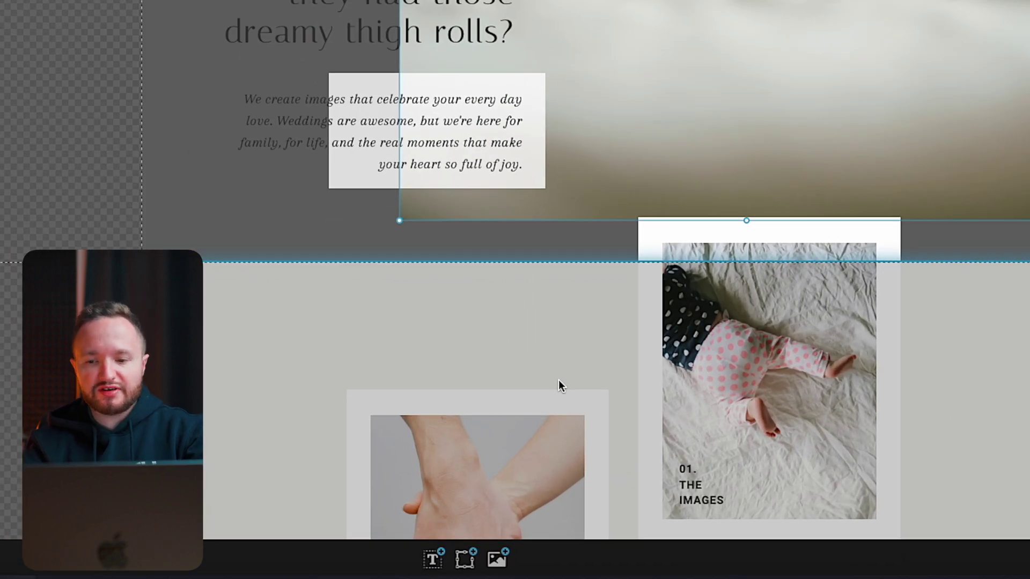
# Move from the Showit editor to Etsy and search for 'showit websites'
pyautogui.moveTo(434, 560)
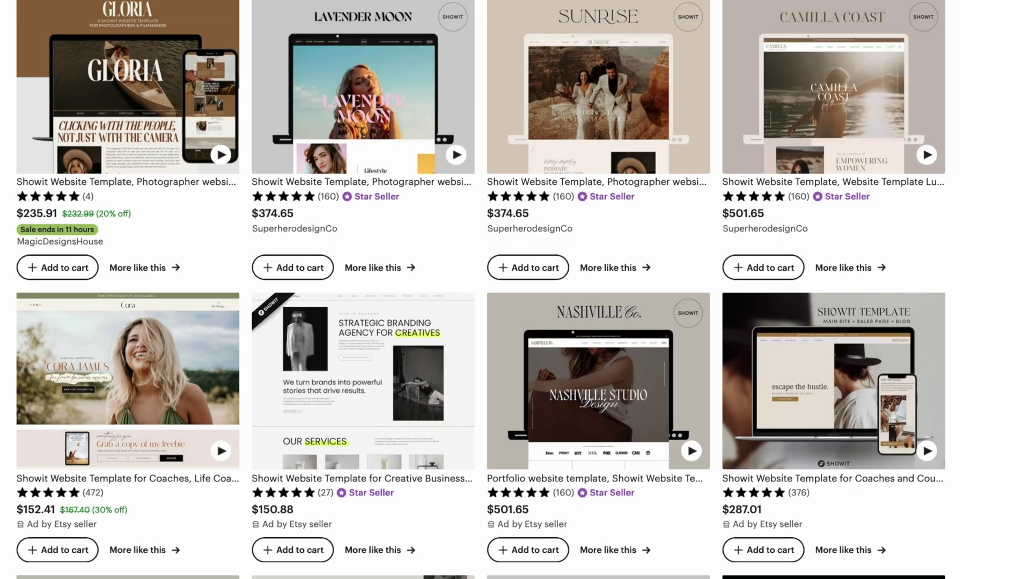
# Scroll the Showit template results and bring up page options for the Aurora Loves listing
pyautogui.scroll(-3, 515, 289)
pyautogui.scroll(-2, 515, 290)
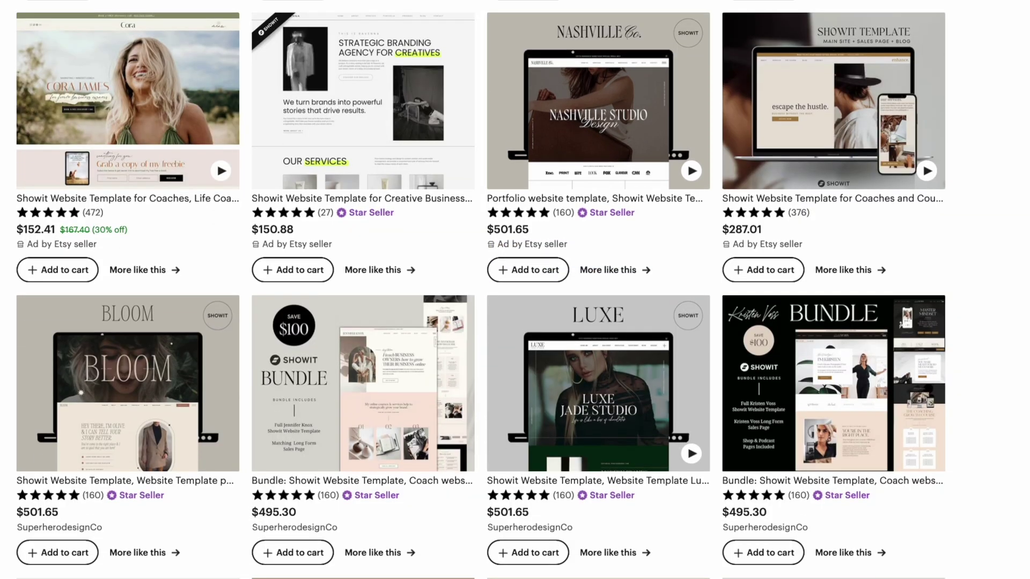
pyautogui.rightClick(114, 325)
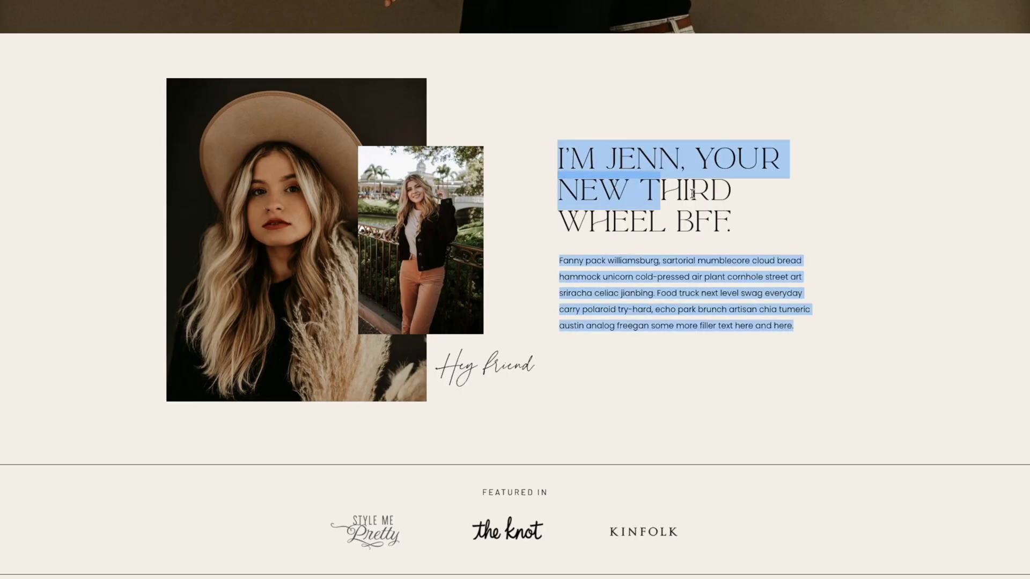
# Select the placeholder heading and paragraph on the Aurora Loves demo site
pyautogui.moveTo(692, 194); pyautogui.dragTo(739, 222)
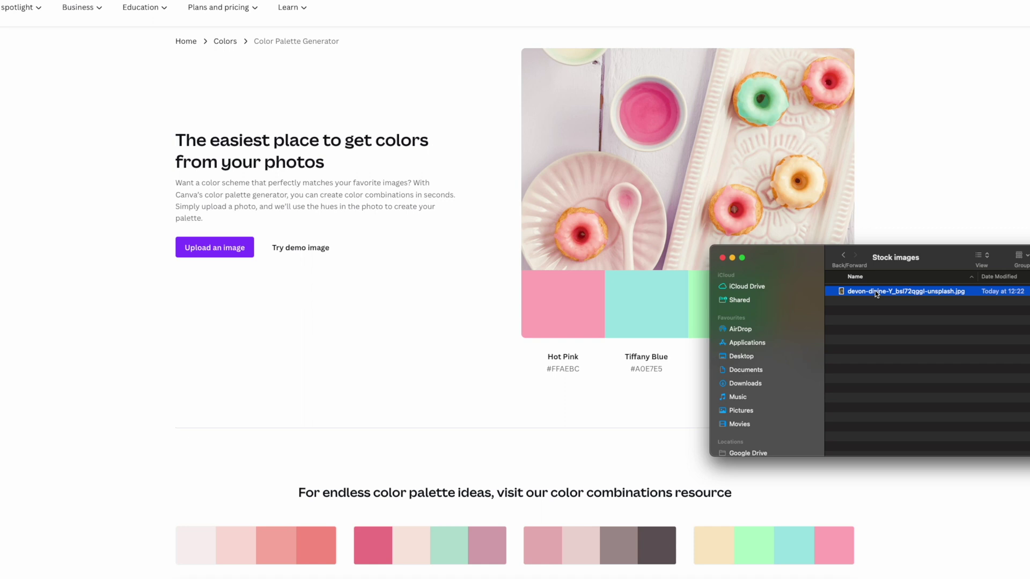
# Generate a palette from the wedding stock photo and copy its Shadow colour #80714D
pyautogui.moveTo(874, 291); pyautogui.dragTo(265, 257)
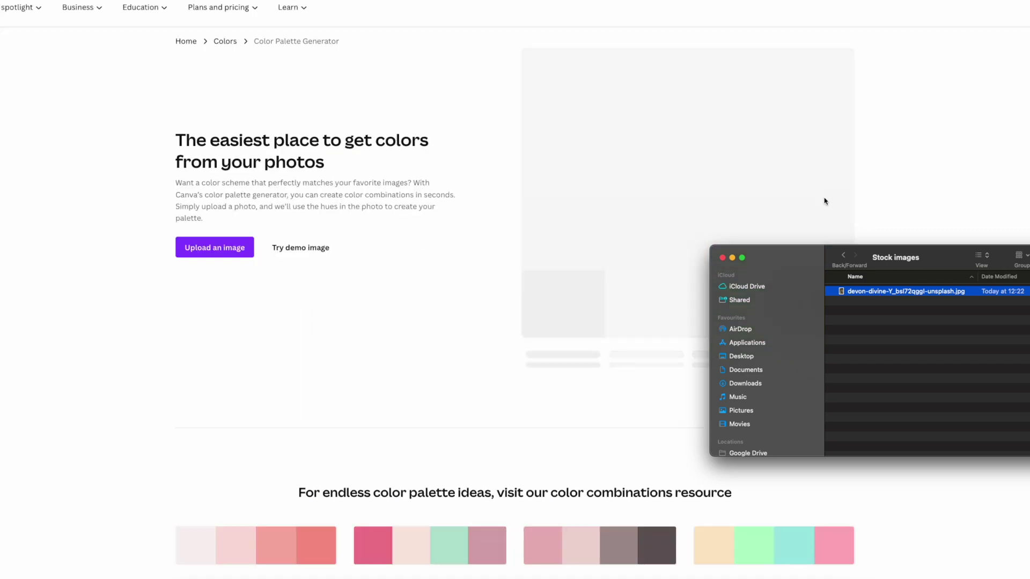
pyautogui.moveTo(956, 270); pyautogui.dragTo(1009, 463)
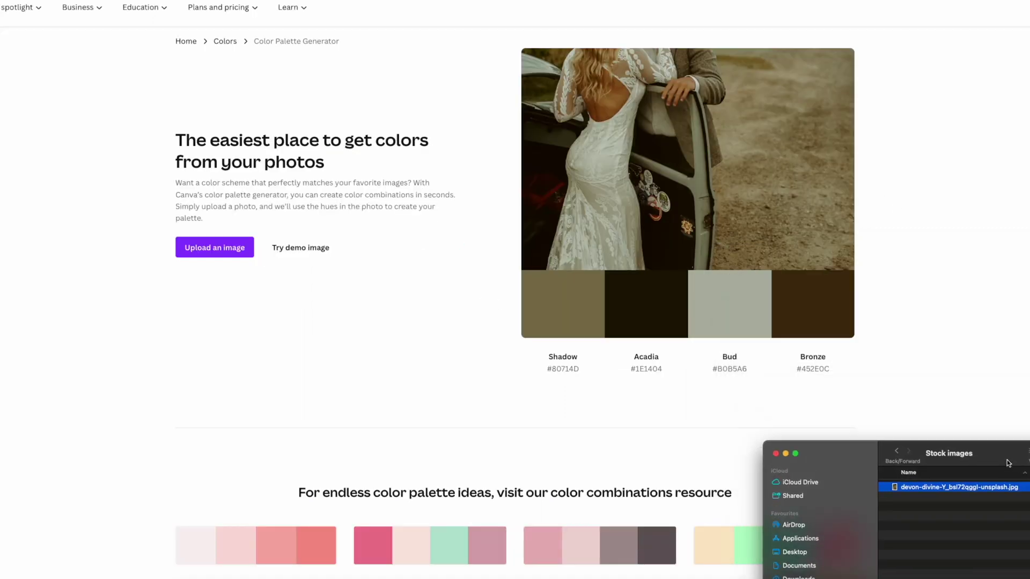
pyautogui.click(679, 260)
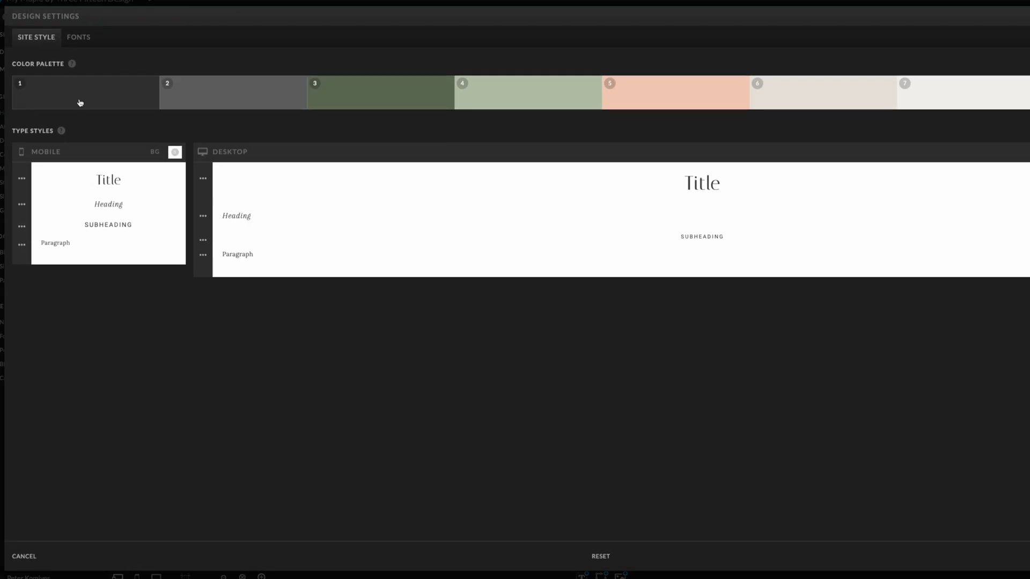
# Set the first Showit site palette colour to the copied #80714D olive
pyautogui.click(80, 103)
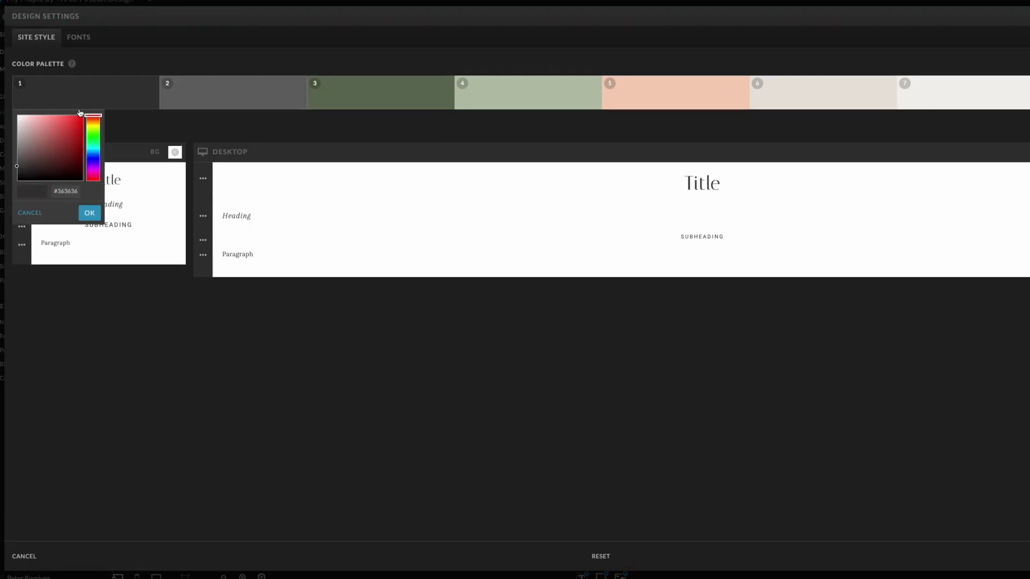
pyautogui.press('super+v')
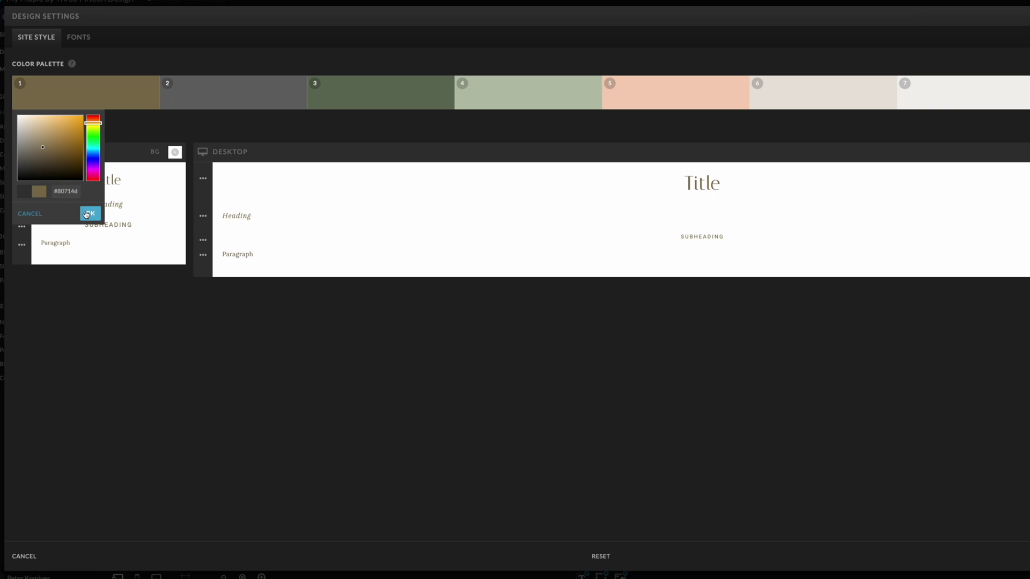
pyautogui.click(87, 213)
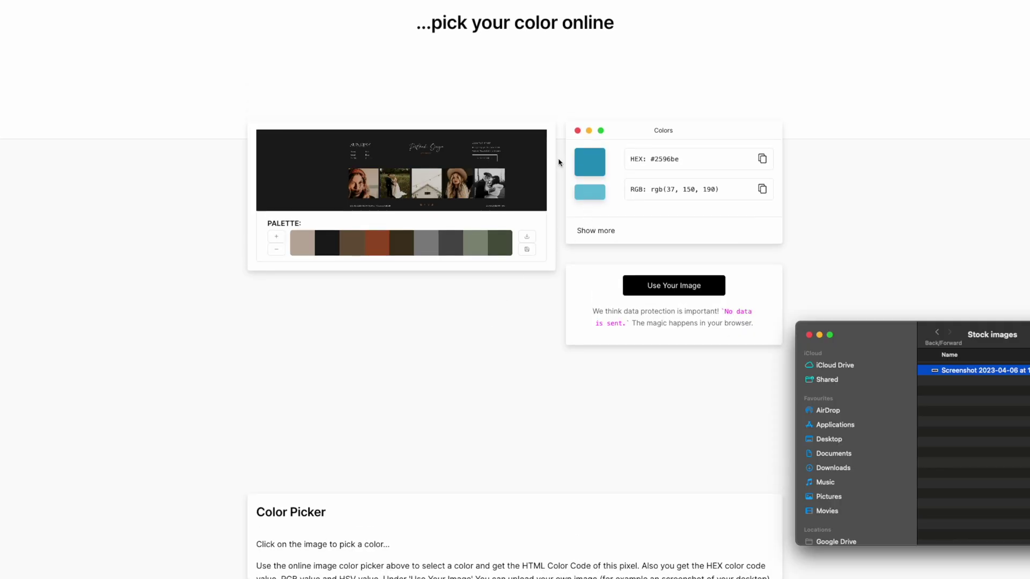
# Pick the dark #1d1d1d colour from the template screenshot in Image Color Picker
pyautogui.click(519, 157)
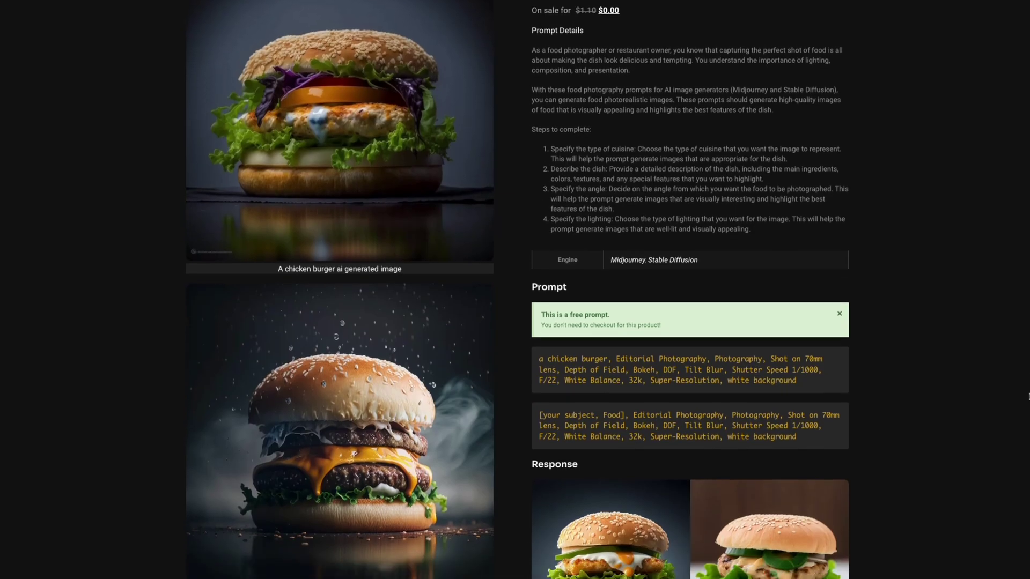
# Paste generated Lorem ipsum into the empty paragraph under INTIMATE WEDDINGS FOR THE ADVENTUROUS
pyautogui.scroll(-3, 1029, 397)
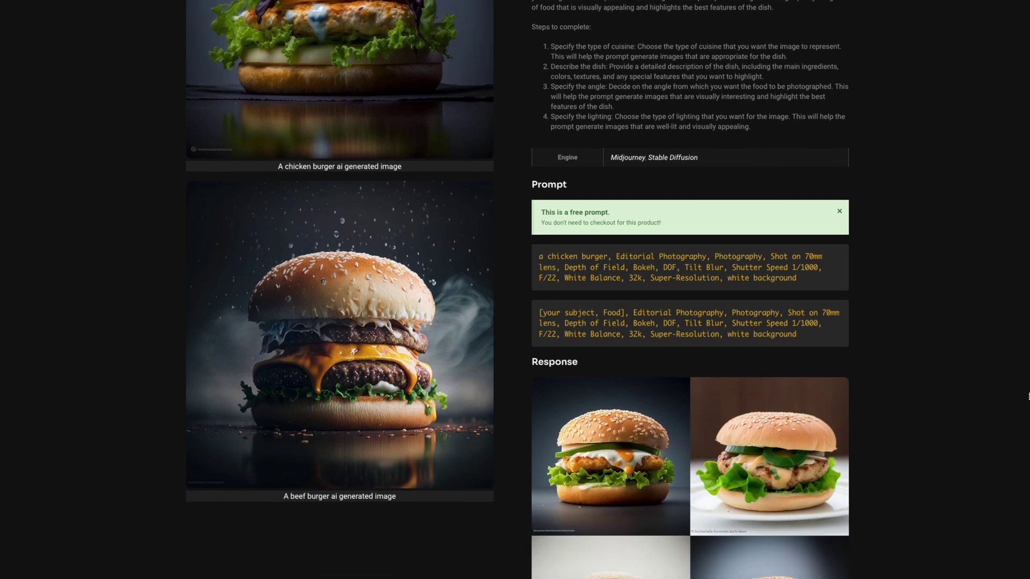
pyautogui.scroll(-3, 1028, 397)
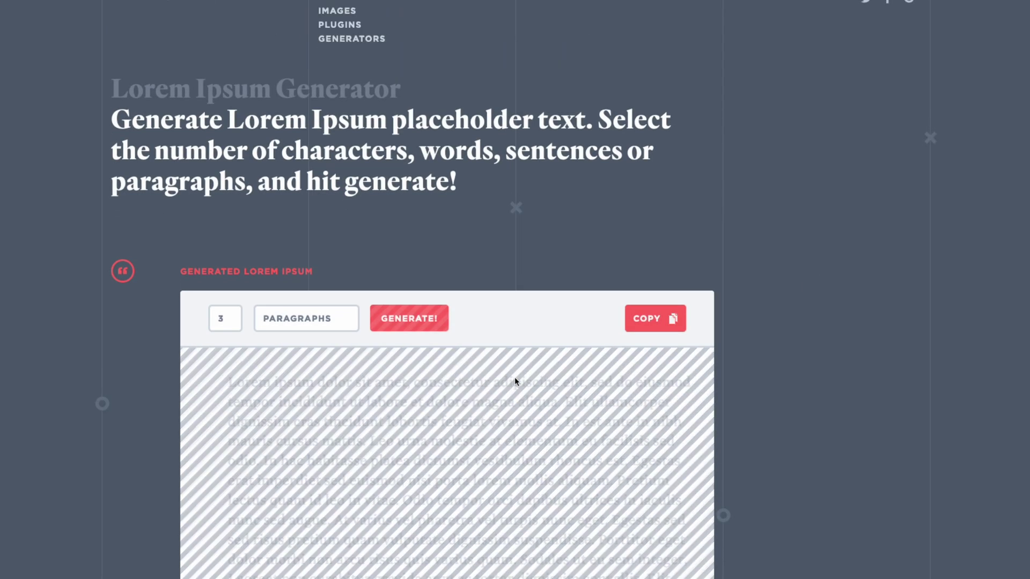
pyautogui.scroll(-2, 515, 384)
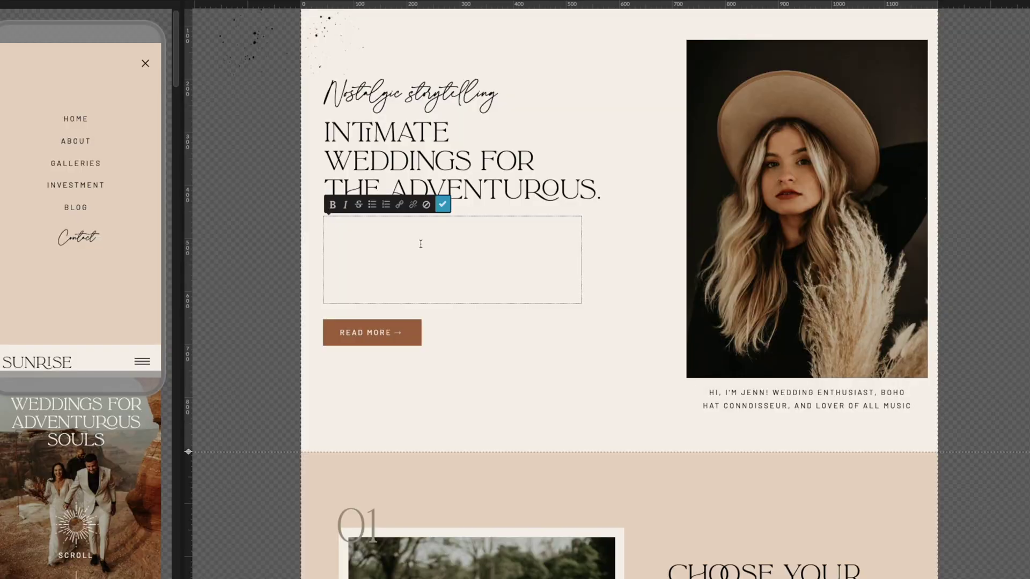
pyautogui.hotkey('ctrl', 'v')
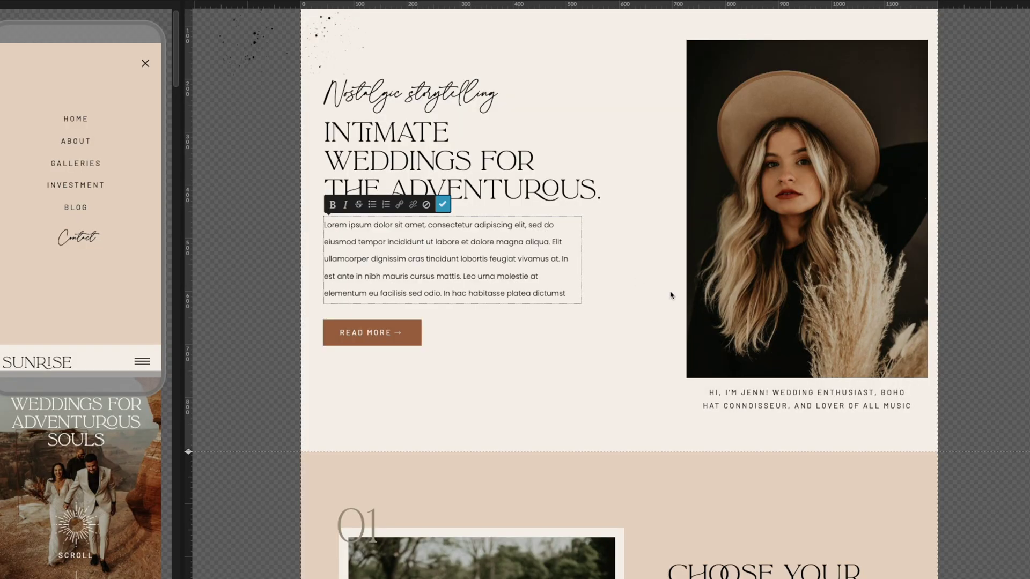
pyautogui.press('Escape')
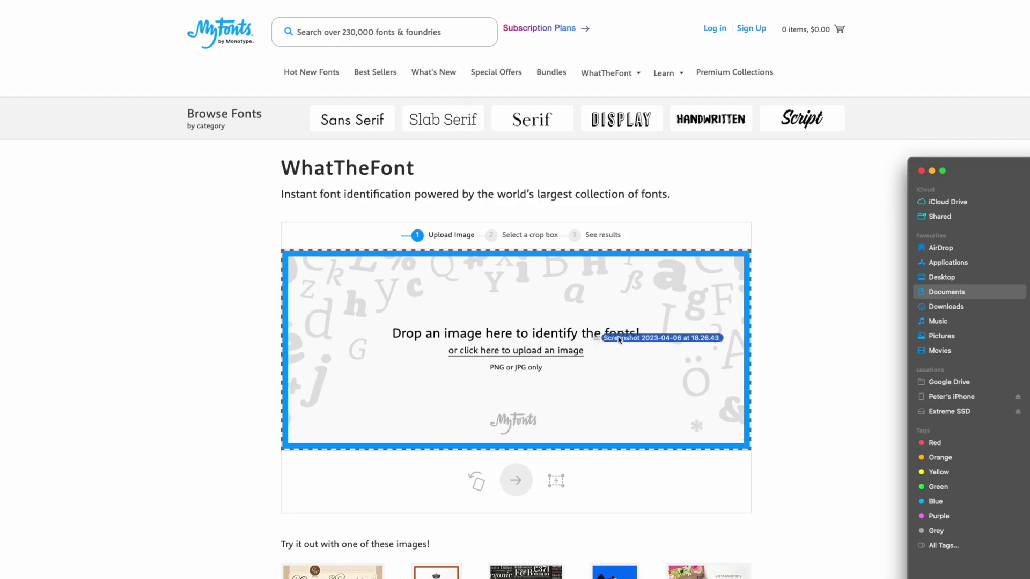
# Upload the headline screenshot to WhatTheFont and identify its font, such as La Luxes Serif
pyautogui.moveTo(620, 339); pyautogui.dragTo(623, 341)
pyautogui.click(823, 257)
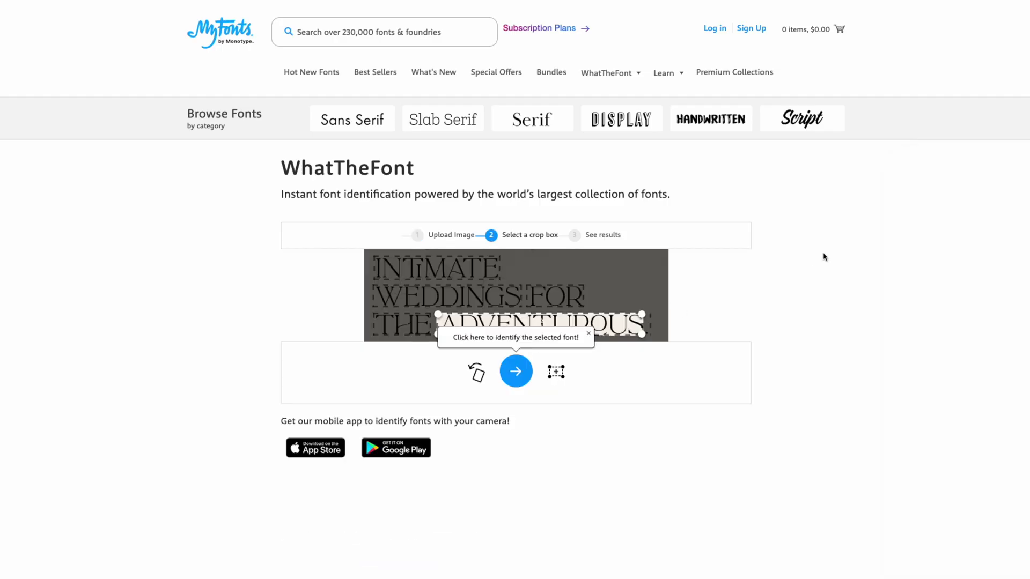
pyautogui.click(516, 371)
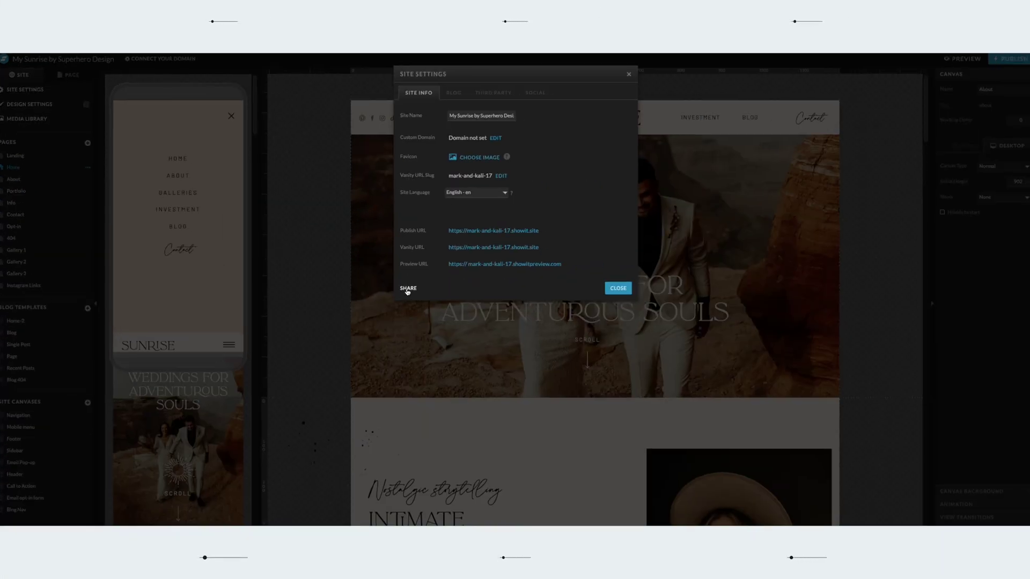
# Generate a share key for the Sunrise design and open the Add A Design prompt
pyautogui.click(408, 289)
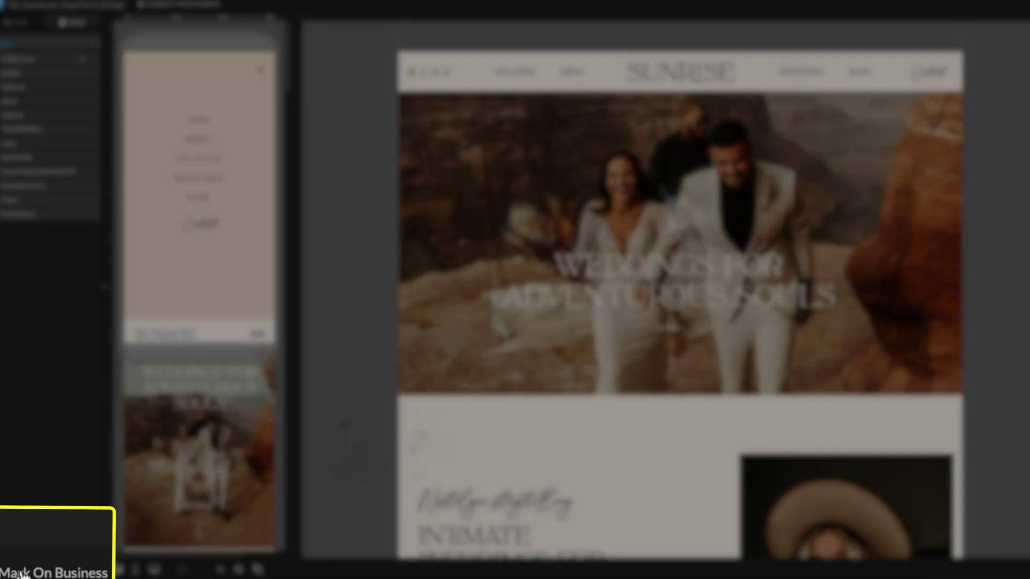
pyautogui.click(21, 570)
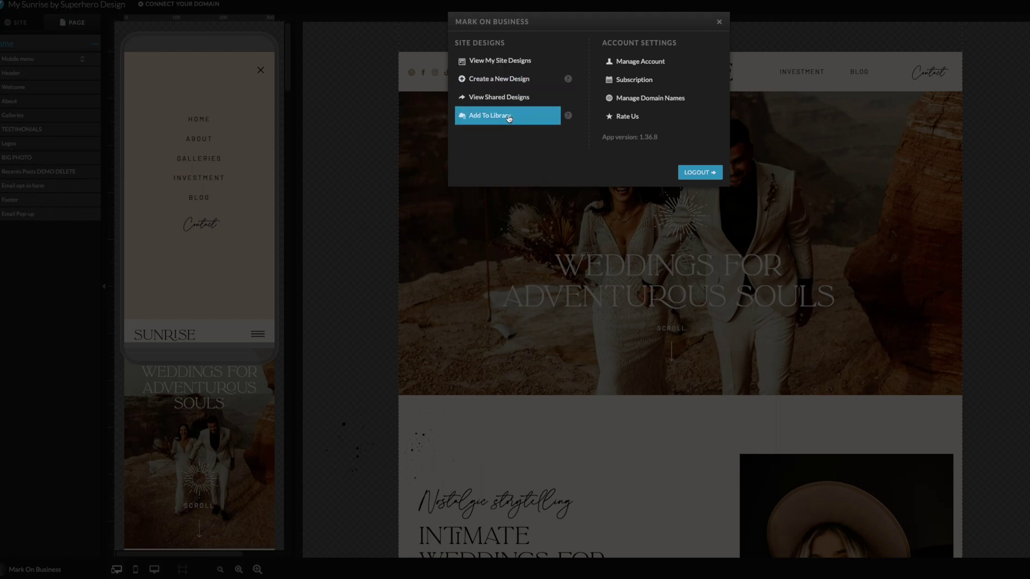
pyautogui.click(510, 116)
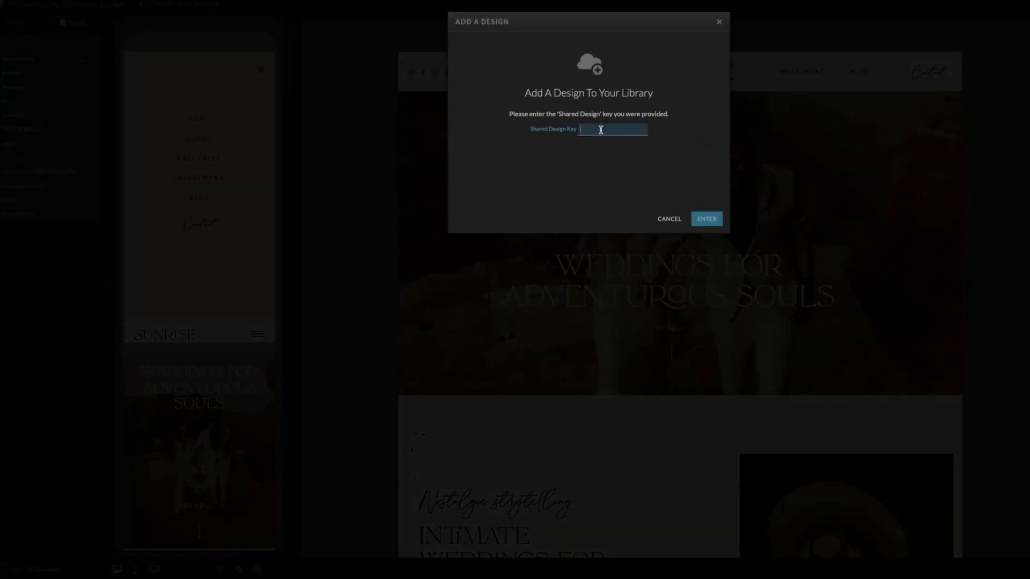